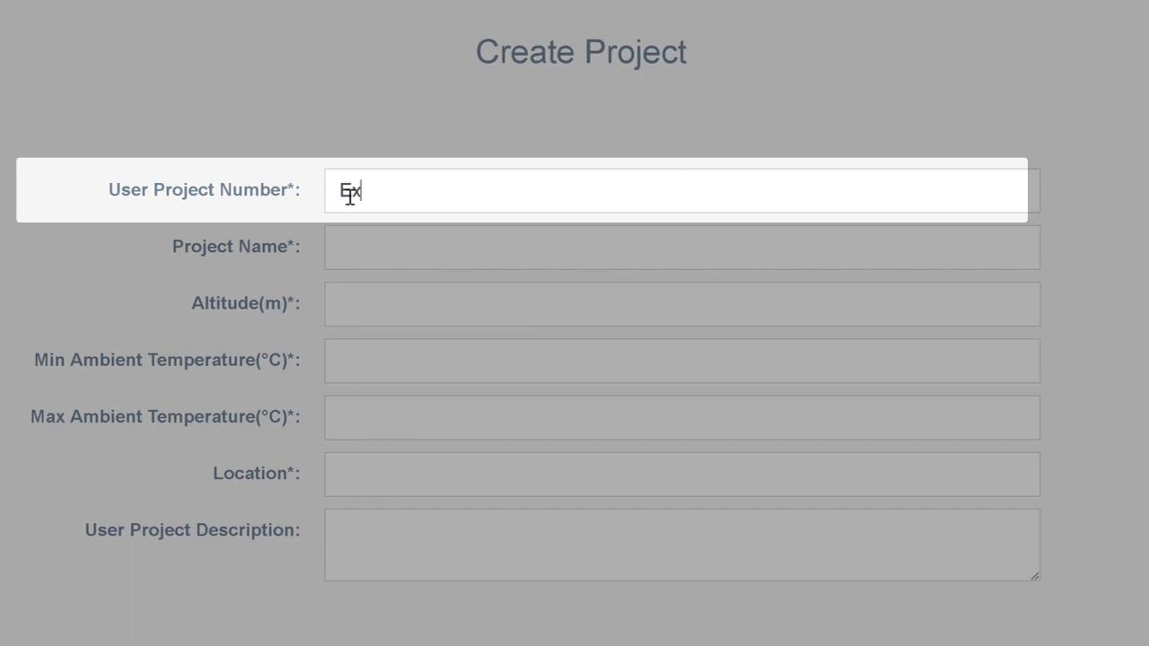
- Enter Example 7 as the user project number and Forced Ventilated Enclosure Application as the project name
{"action": "type", "text": "ample 7"}
{"action": "key", "text": "Tab"}
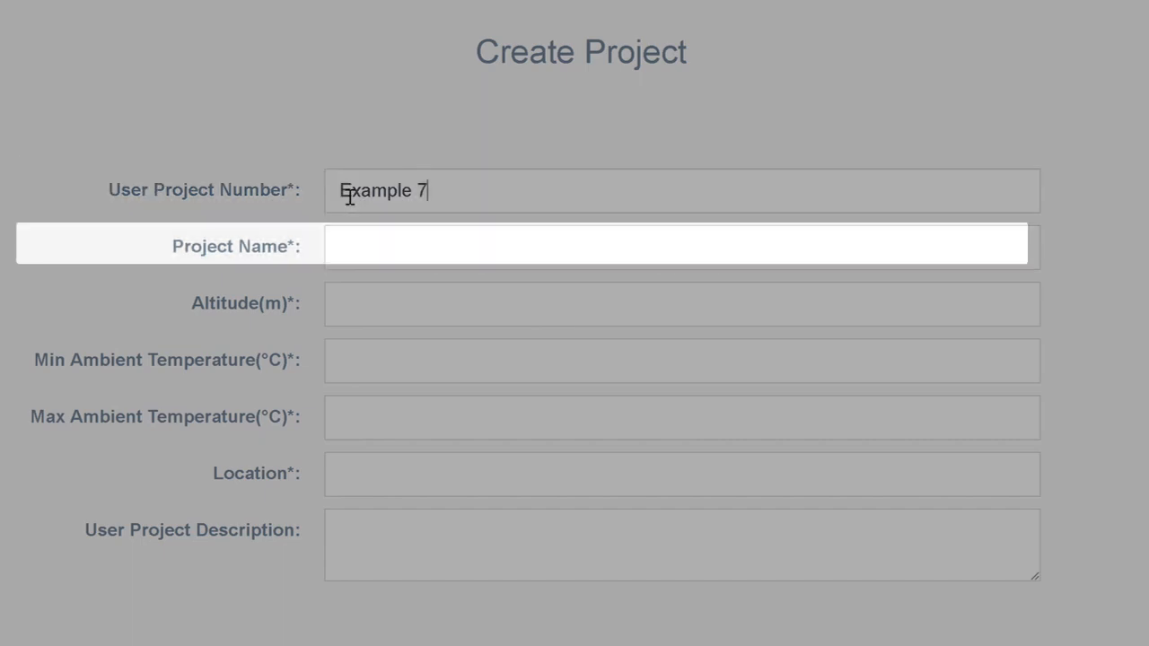
{"action": "left_click", "coordinate": [359, 259]}
{"action": "type", "text": "Force"}
{"action": "left_click", "coordinate": [497, 309]}
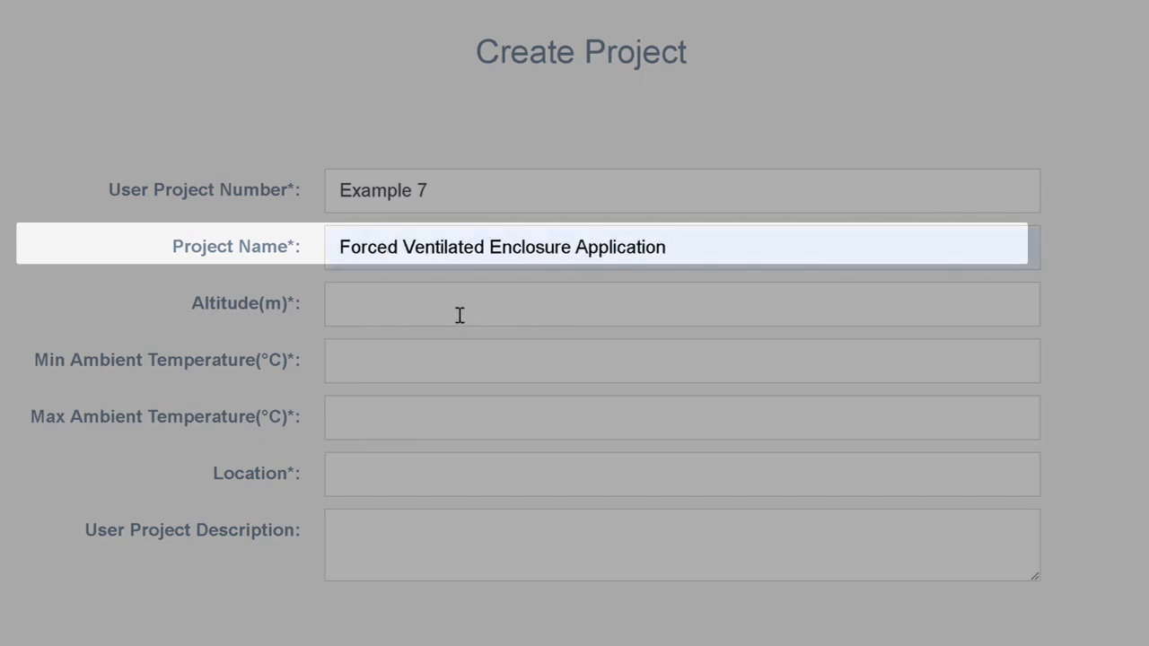
- Set the project's altitude to 100 m and its ambient temperature range from -32 °C minimum to 40 °C maximum
{"action": "left_click", "coordinate": [458, 315]}
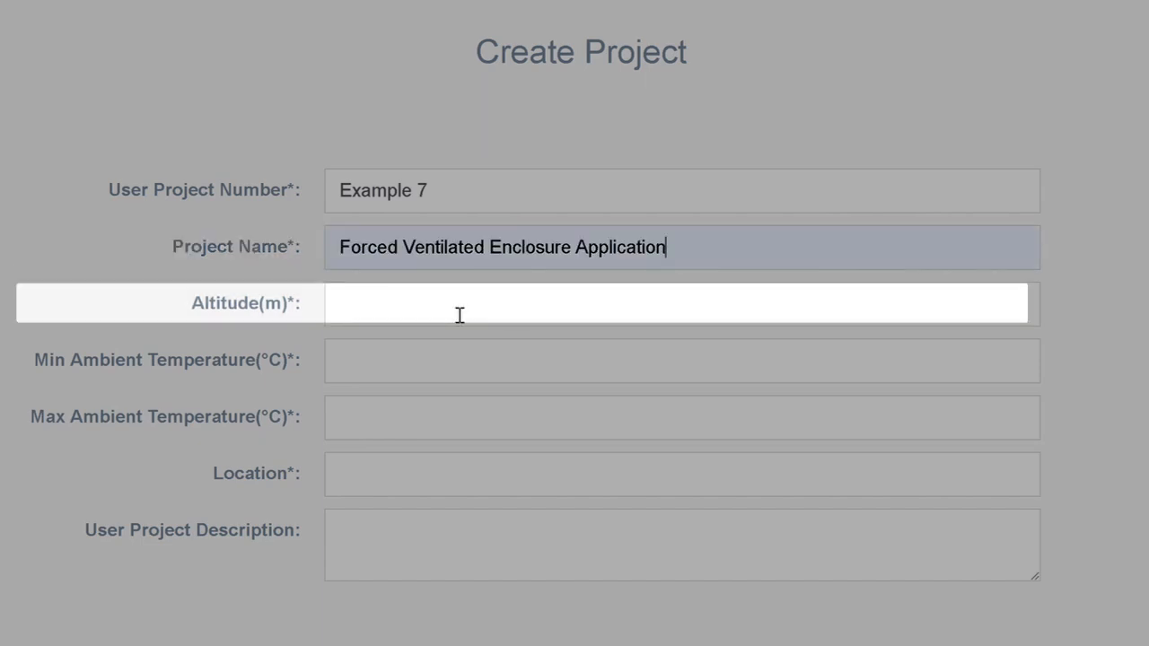
{"action": "type", "text": "100"}
{"action": "left_click", "coordinate": [380, 373]}
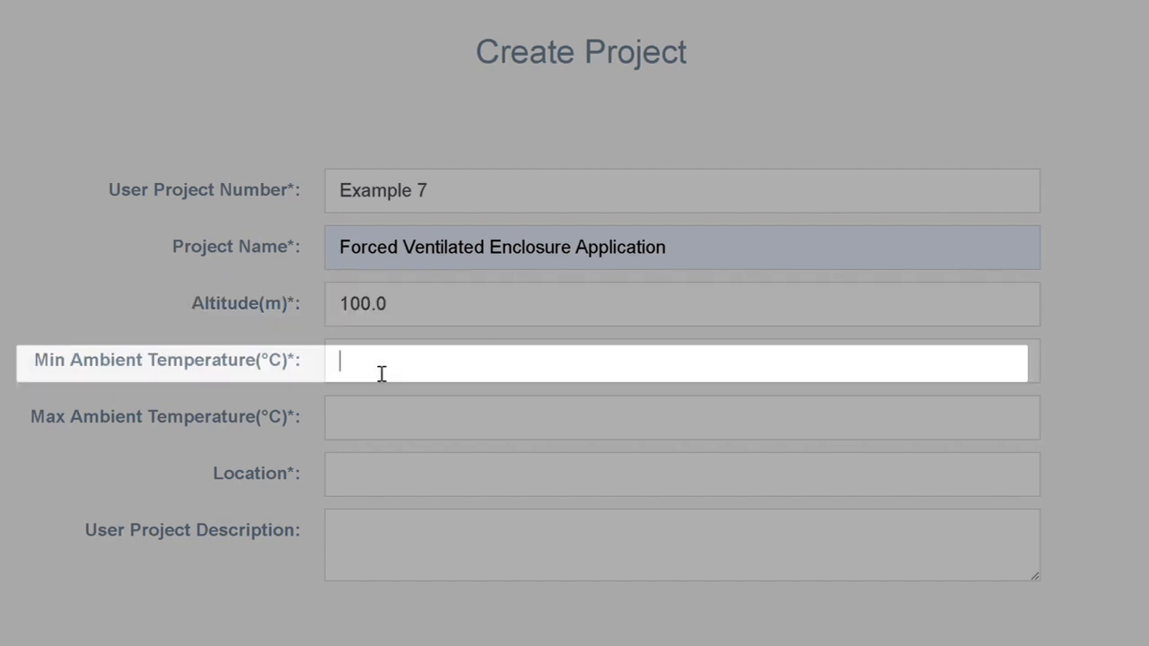
{"action": "type", "text": "-32"}
{"action": "key", "text": "Tab"}
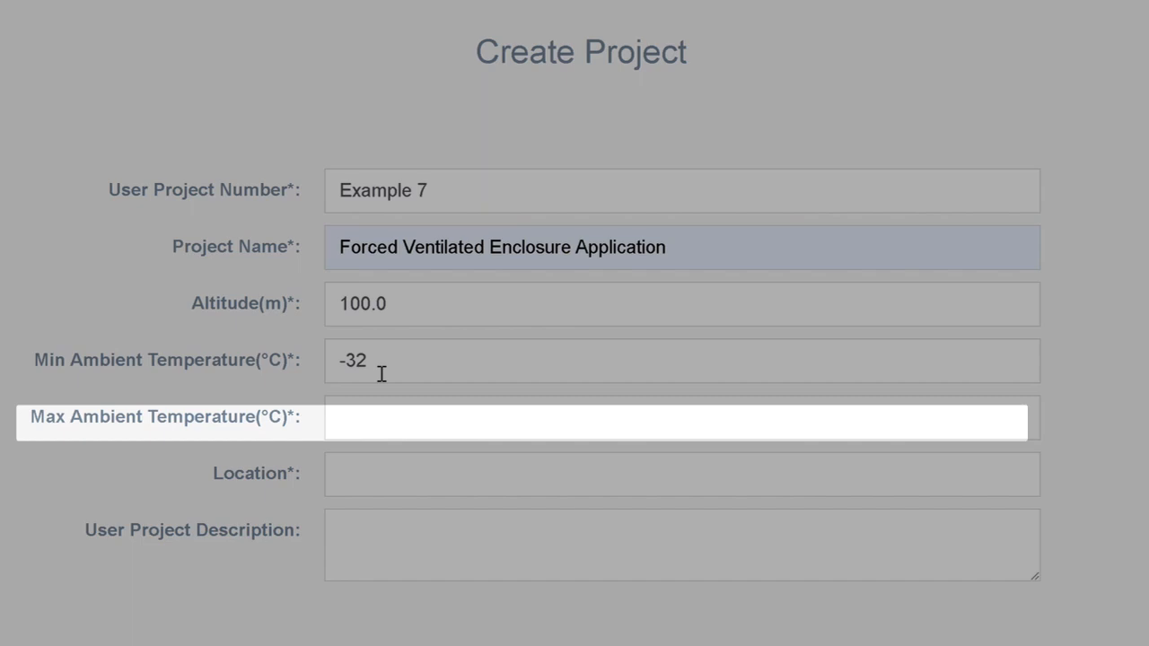
{"action": "left_click", "coordinate": [361, 418]}
{"action": "type", "text": "40"}
- Enter the location Oil Battery and the description Pentane Pump Building, and submit the new project
{"action": "left_click", "coordinate": [352, 484]}
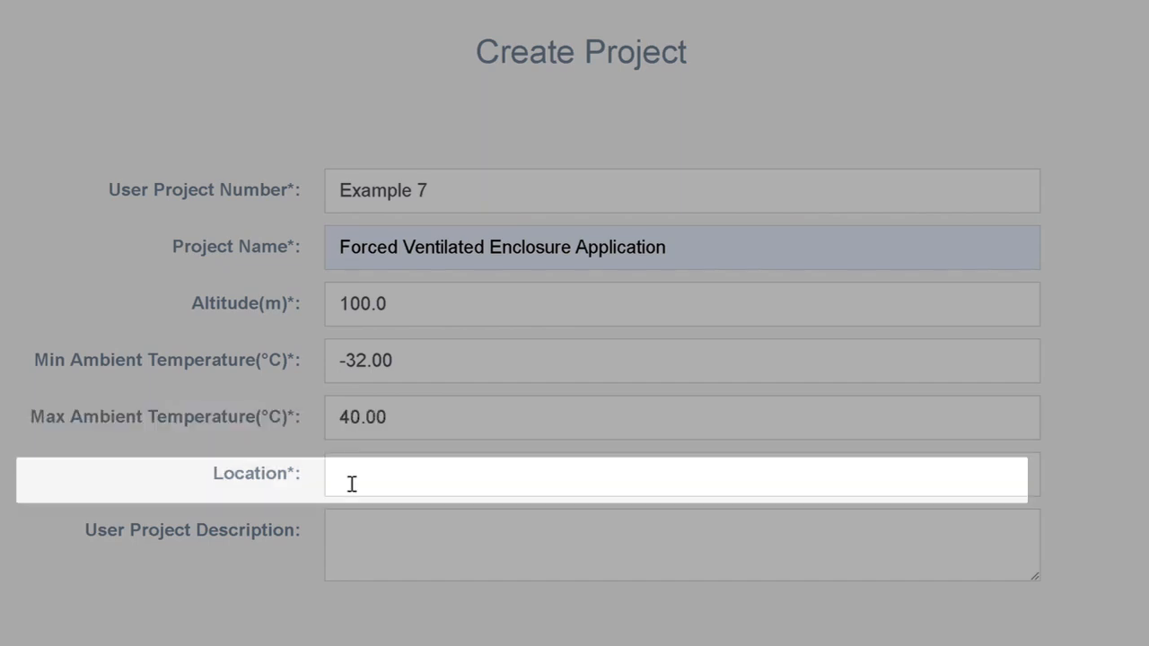
{"action": "type", "text": "Oil Battery"}
{"action": "left_click", "coordinate": [461, 544]}
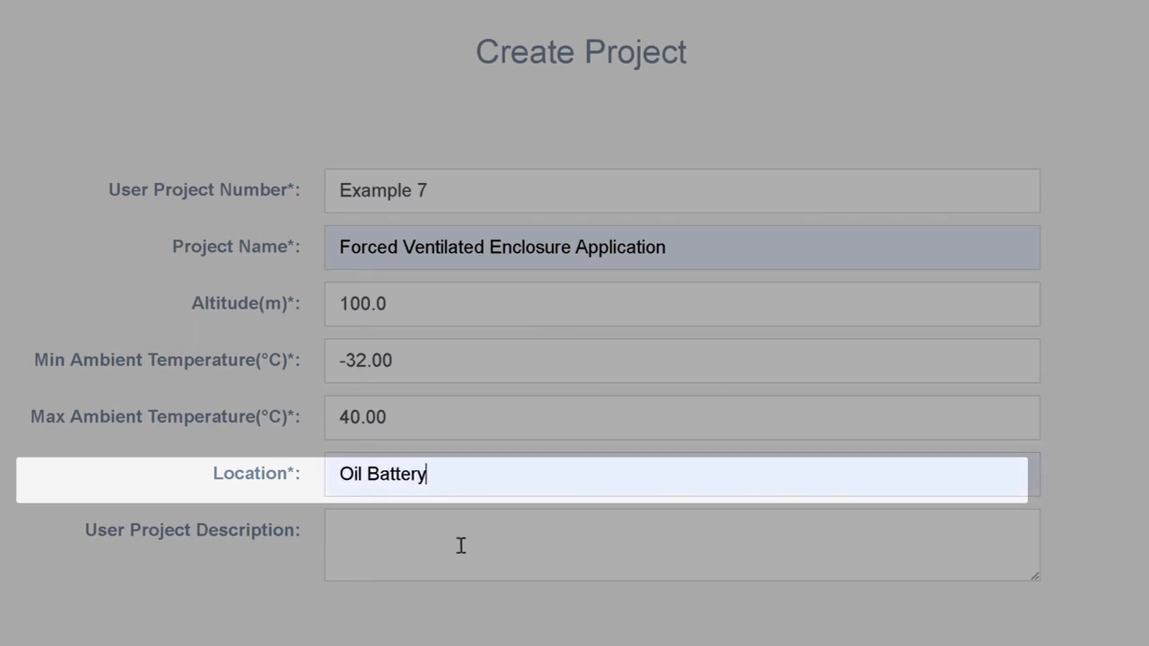
{"action": "left_click", "coordinate": [353, 541]}
{"action": "type", "text": "Pe"}
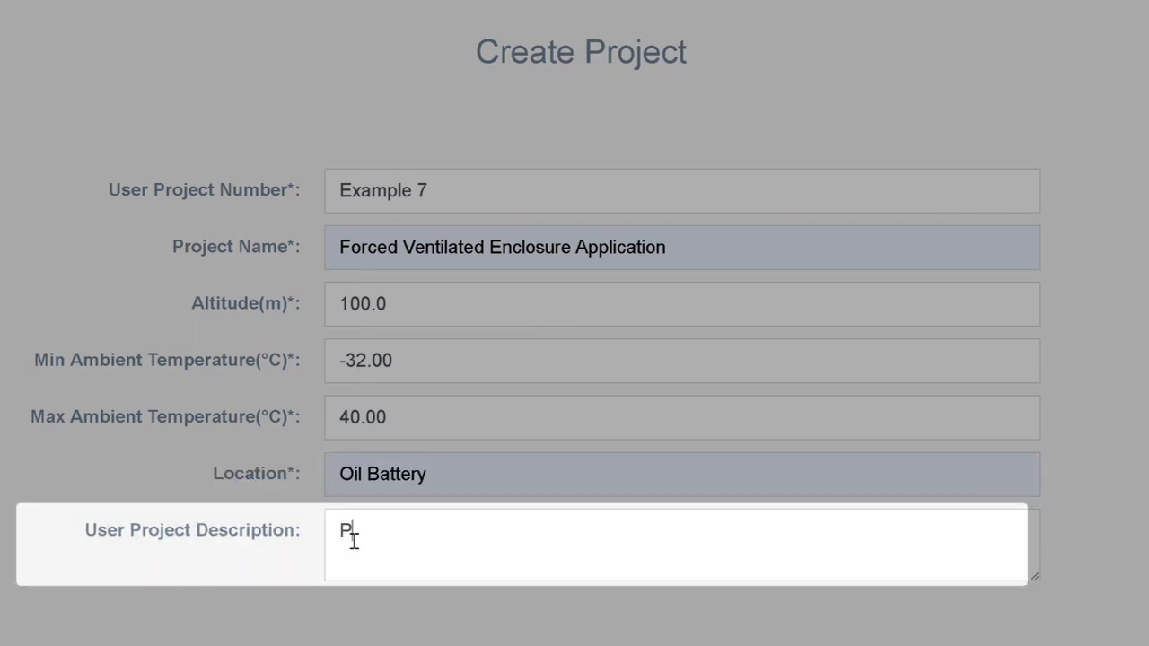
{"action": "type", "text": "ntane Pump Bui"}
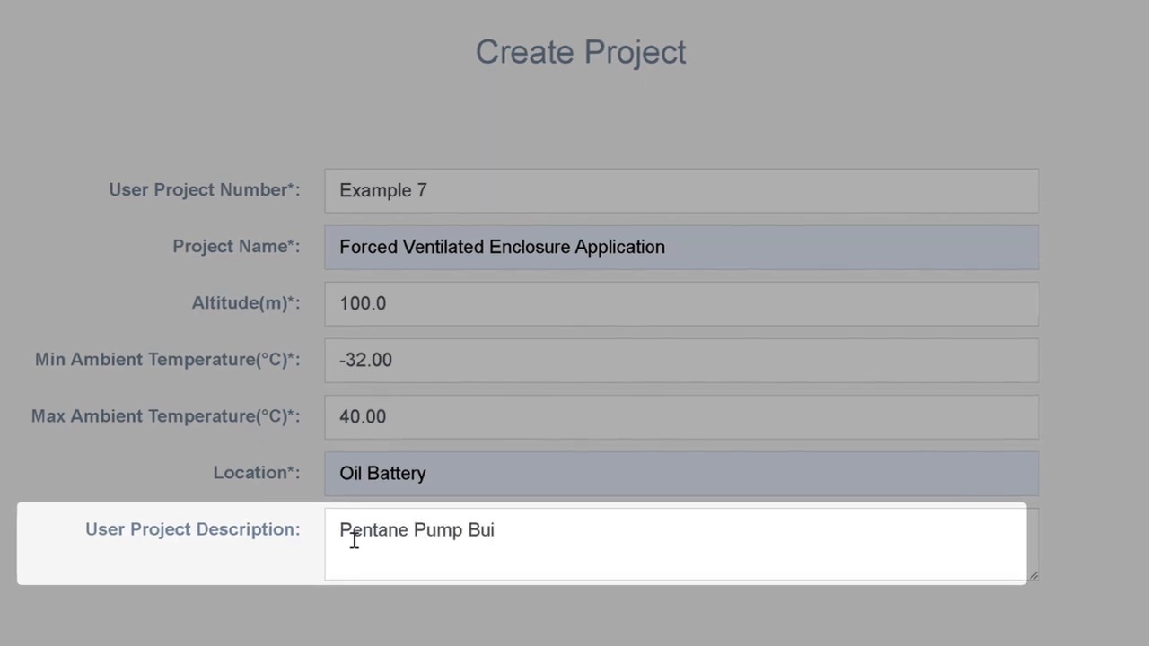
{"action": "type", "text": "lding"}
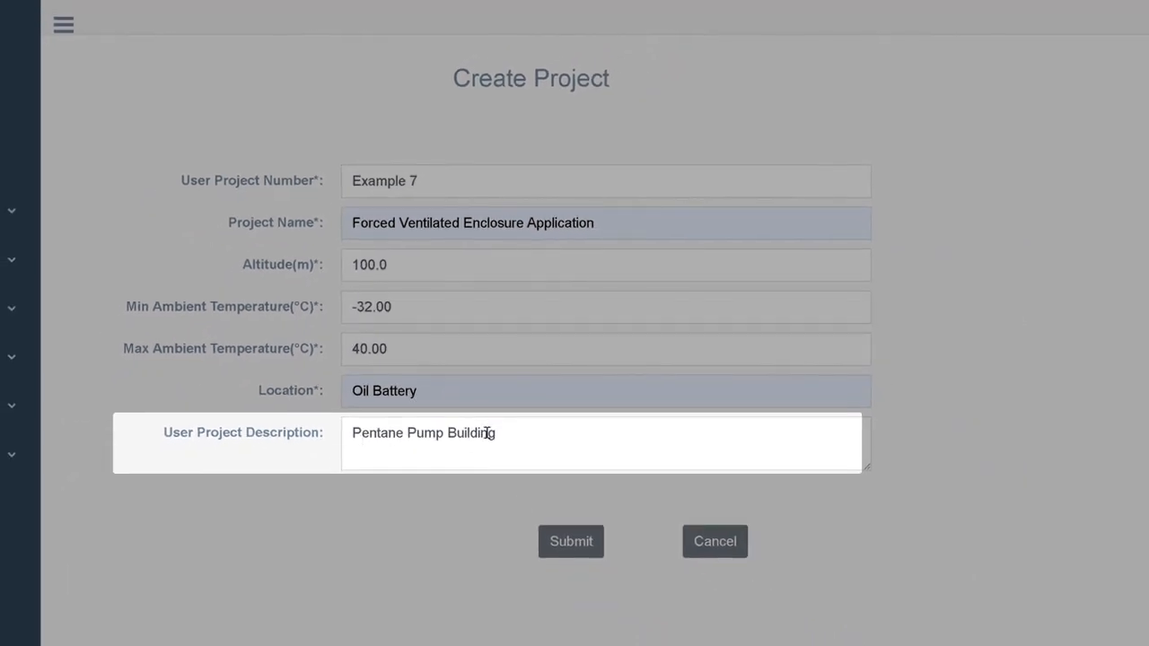
{"action": "left_click", "coordinate": [580, 545]}
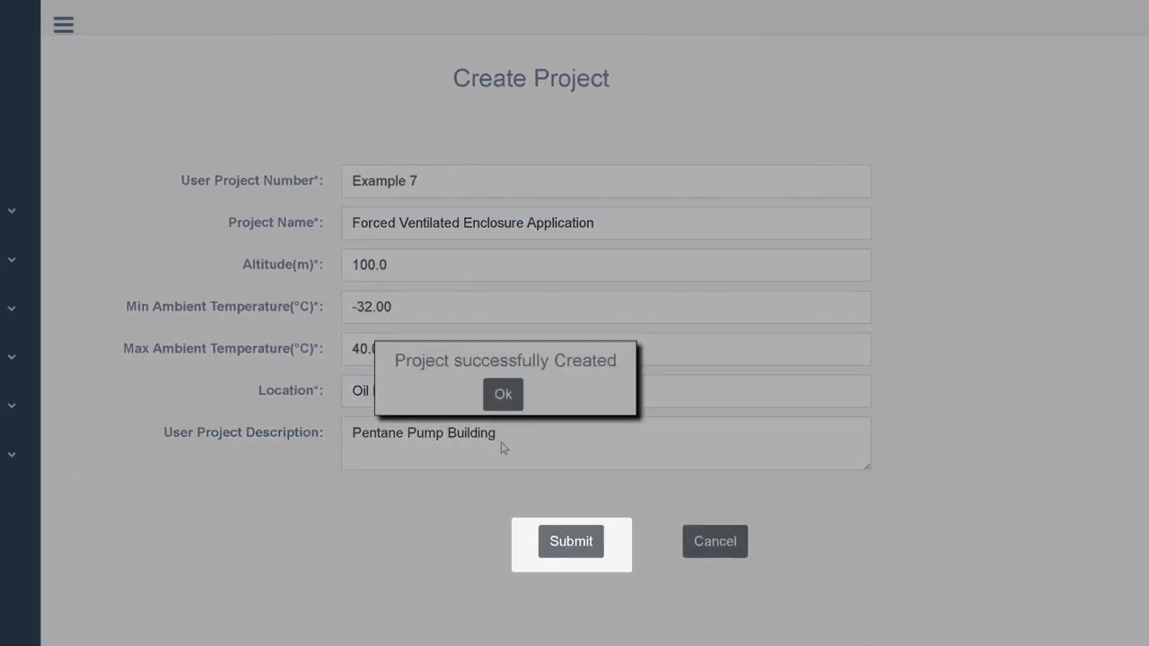
{"action": "left_click", "coordinate": [505, 394]}
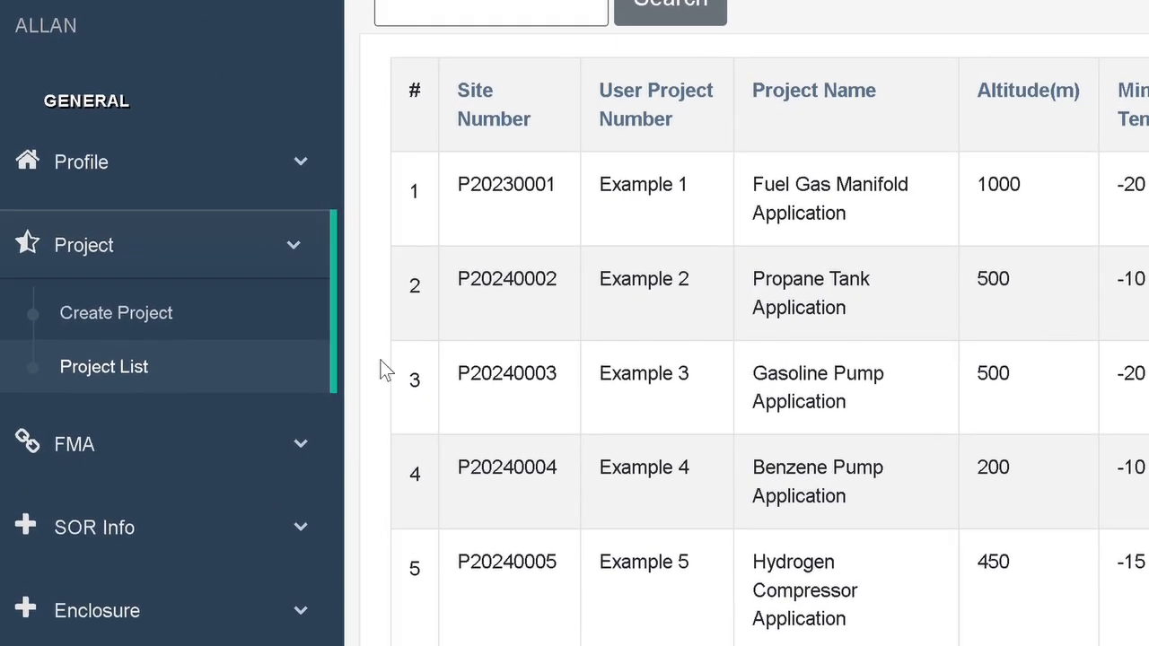
- Search the generic compounds for Pentane
{"action": "left_click", "coordinate": [128, 448]}
{"action": "left_click", "coordinate": [146, 398]}
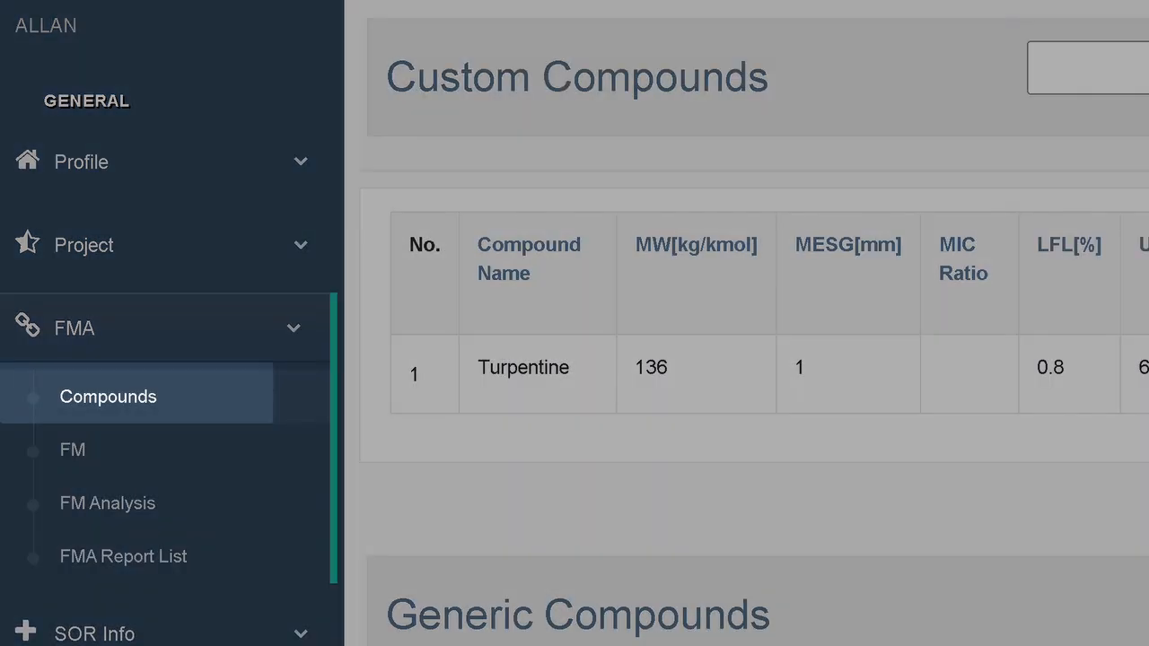
{"action": "left_click", "coordinate": [834, 479]}
{"action": "type", "text": "Pent"}
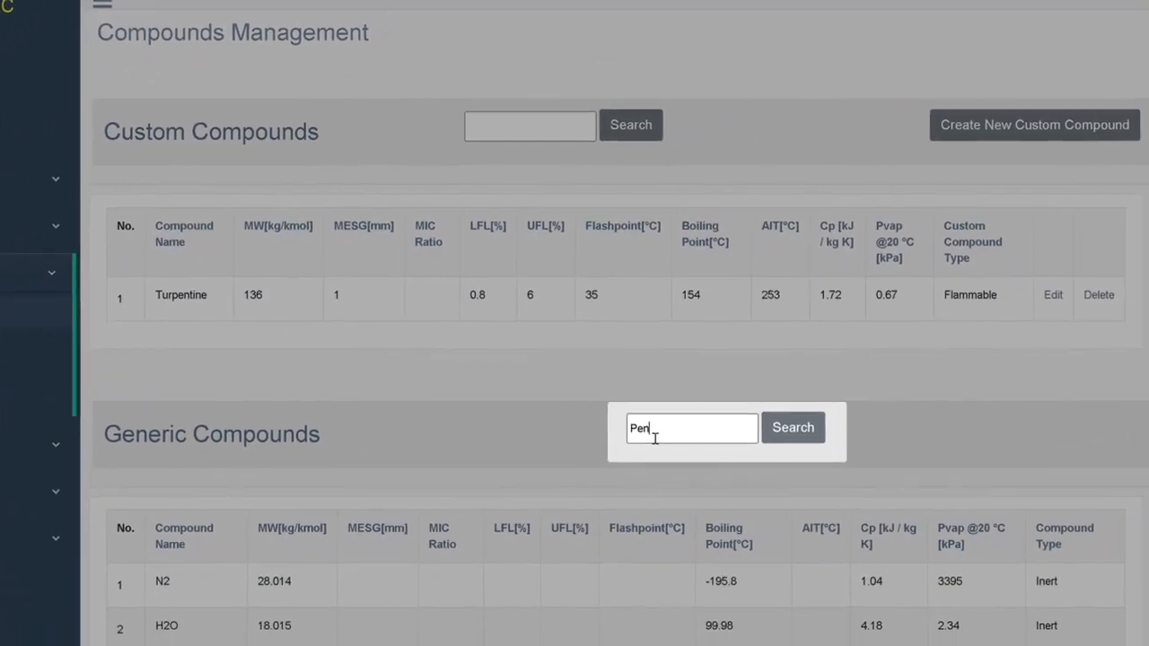
{"action": "type", "text": "ane"}
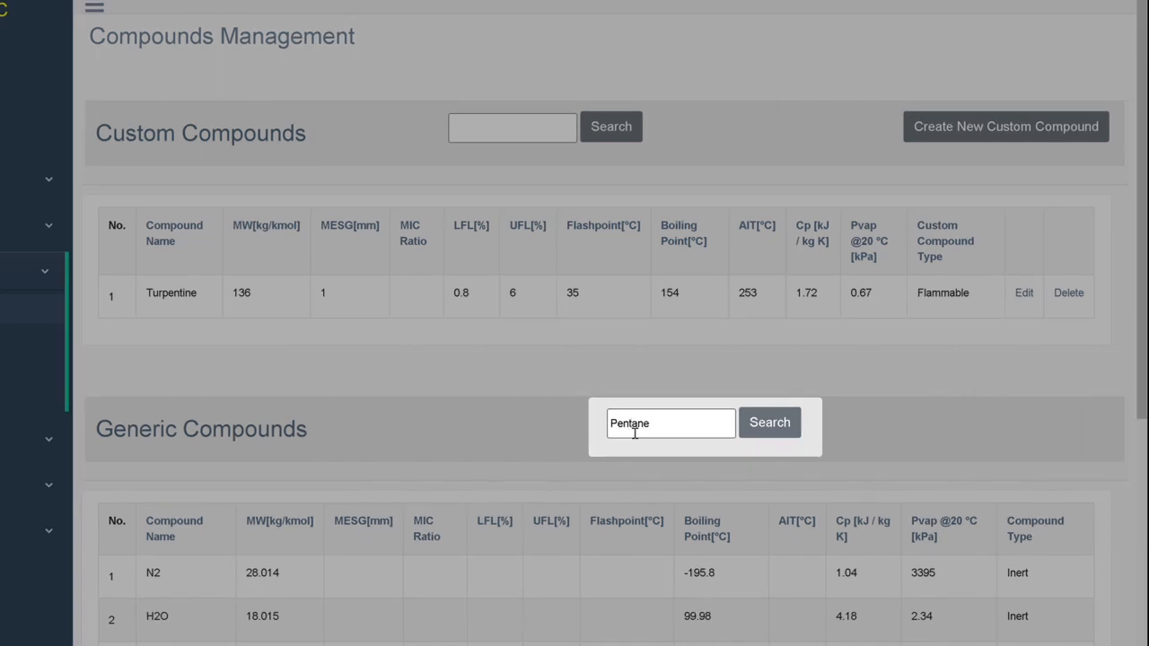
{"action": "left_click", "coordinate": [761, 428]}
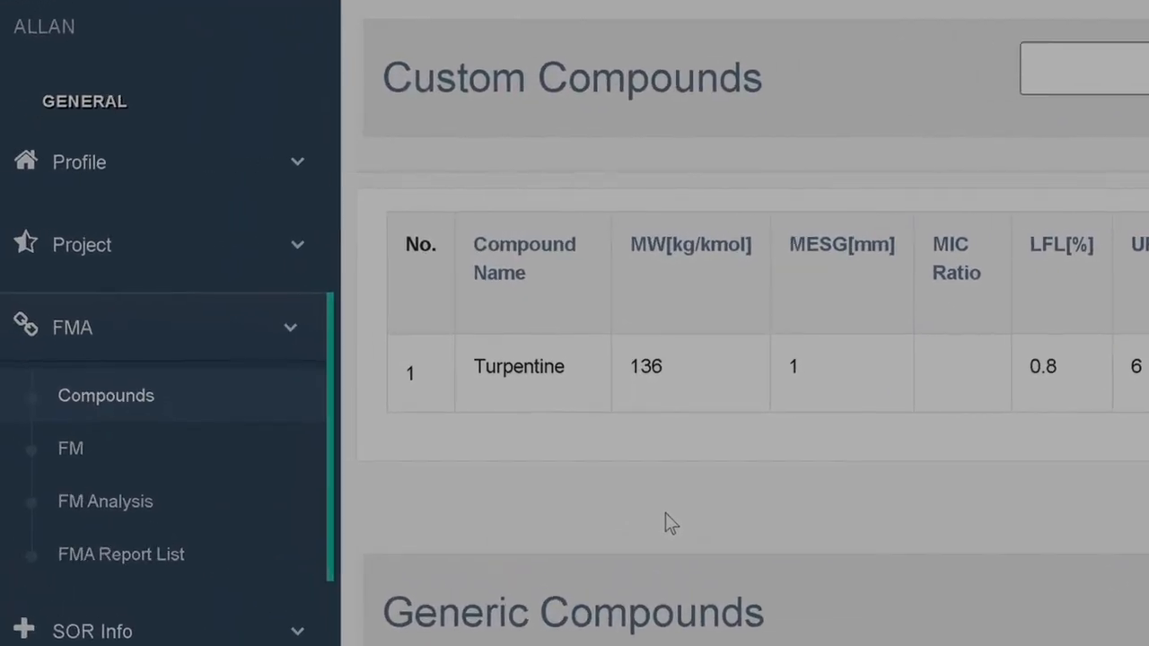
- Start a new custom flammable mixture and name it Pentane
{"action": "left_click", "coordinate": [95, 454]}
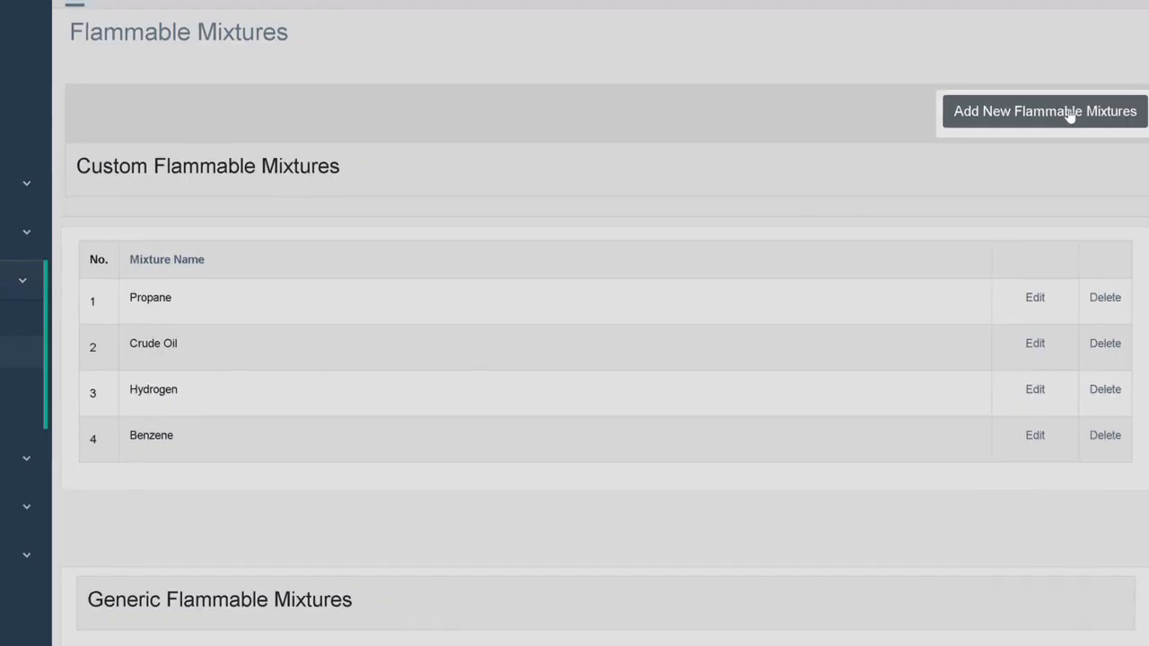
{"action": "left_click", "coordinate": [1023, 117]}
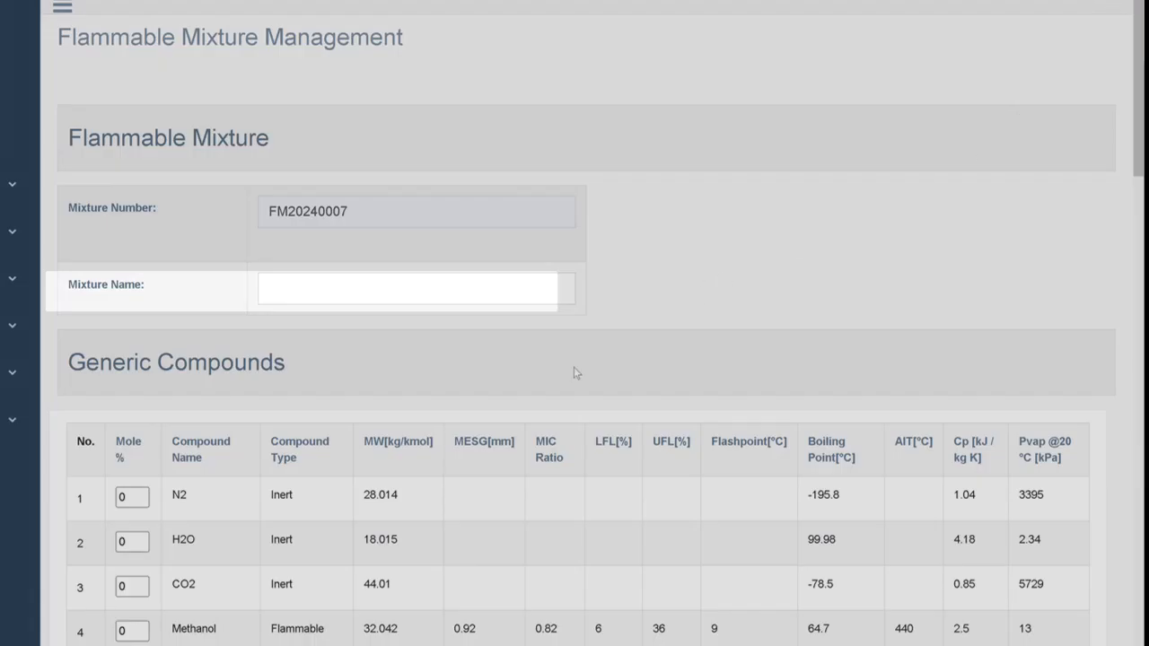
{"action": "left_click", "coordinate": [300, 295]}
{"action": "type", "text": "Pentane"}
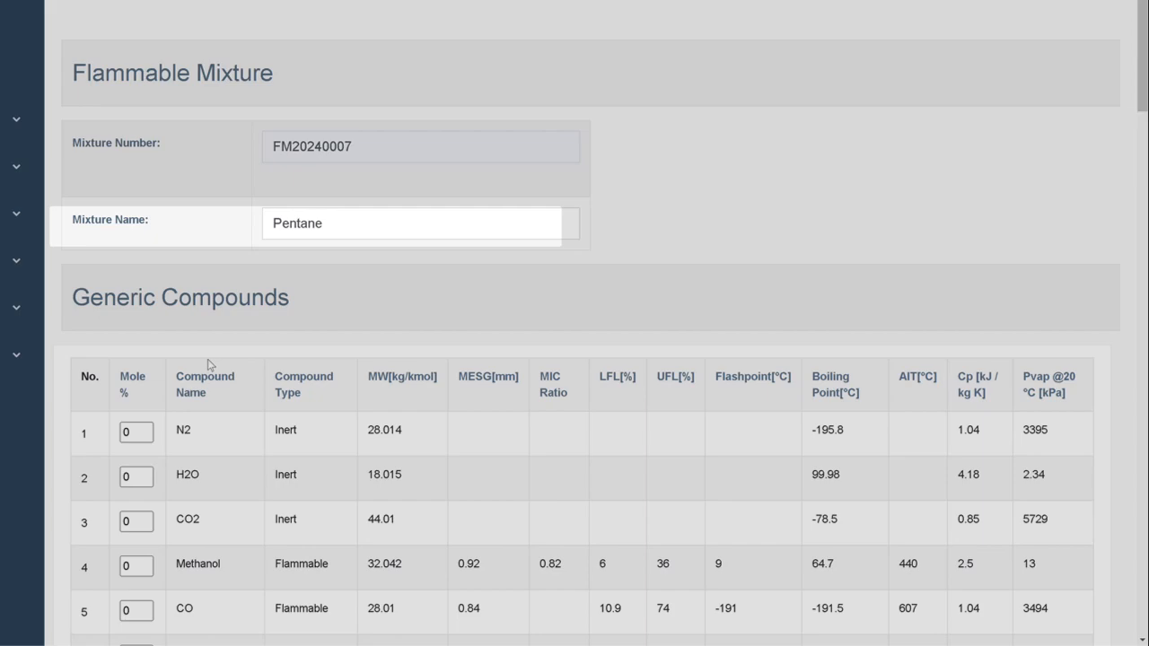
- Set the mole percentage of n-Pentane to 100 in the mixture and save it
{"action": "scroll", "coordinate": [199, 403], "scroll_direction": "down", "scroll_amount": 6}
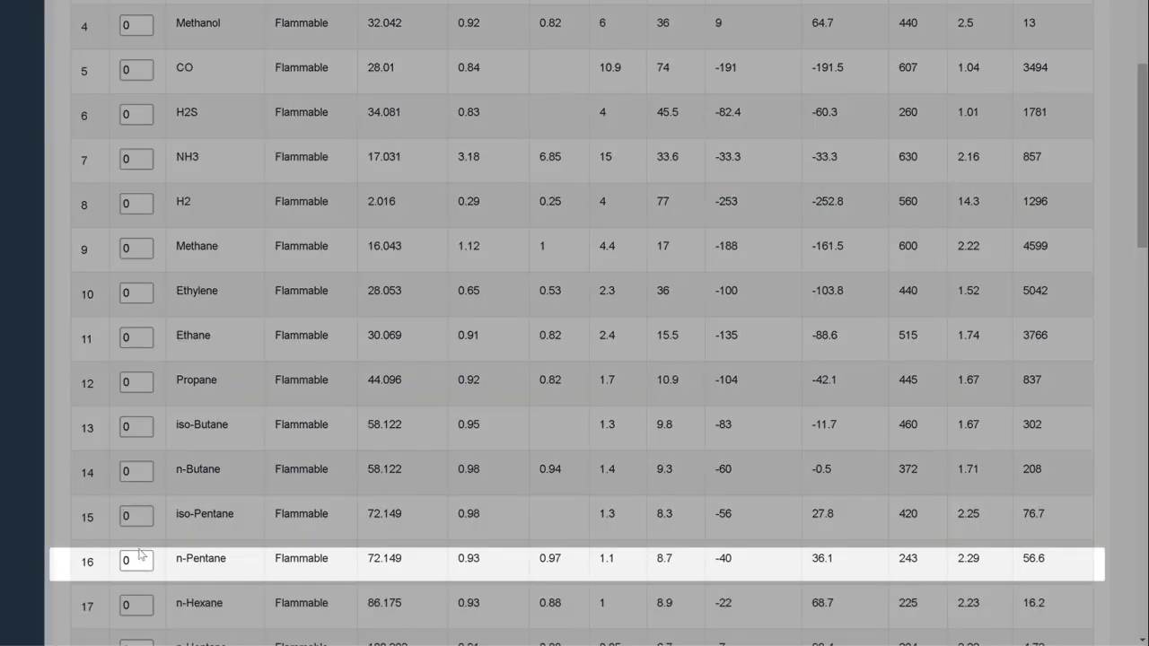
{"action": "left_click", "coordinate": [141, 566]}
{"action": "type", "text": "100"}
{"action": "scroll", "coordinate": [282, 566], "scroll_direction": "down", "scroll_amount": 4}
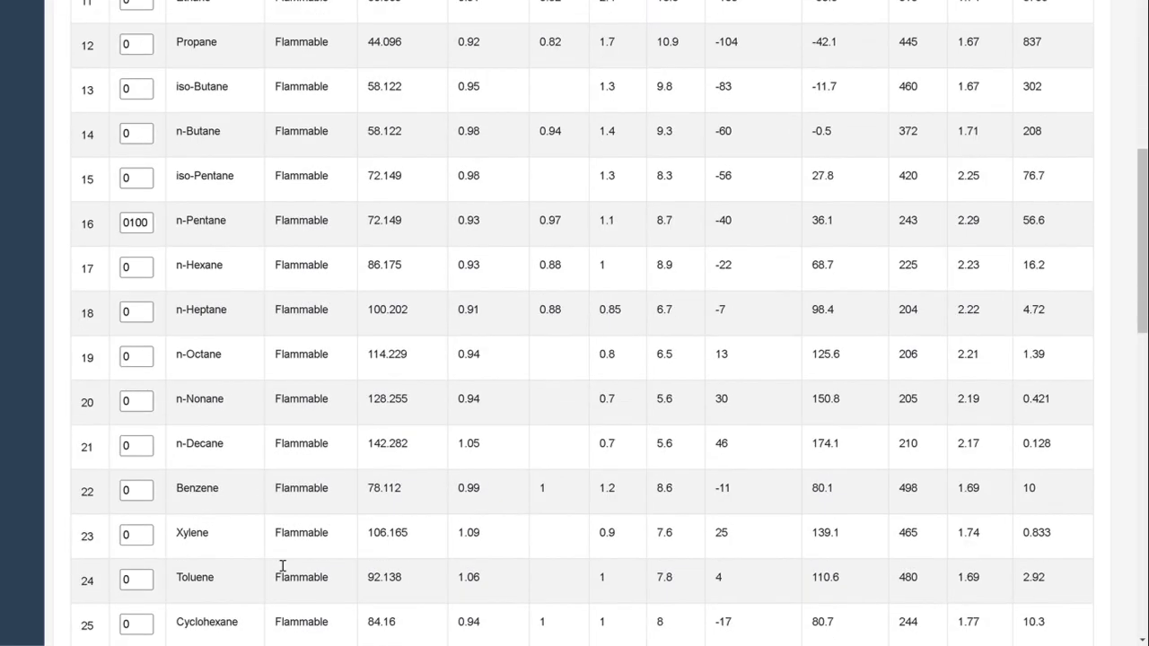
{"action": "scroll", "coordinate": [282, 566], "scroll_direction": "down", "scroll_amount": 10}
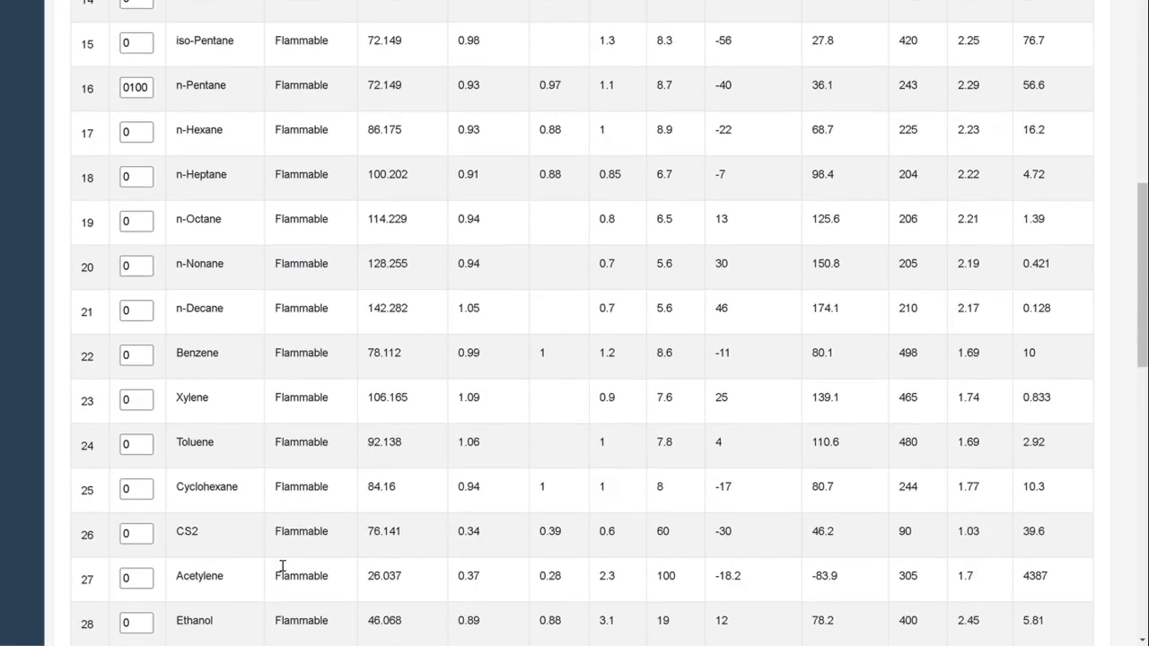
{"action": "scroll", "coordinate": [282, 567], "scroll_direction": "down", "scroll_amount": 4}
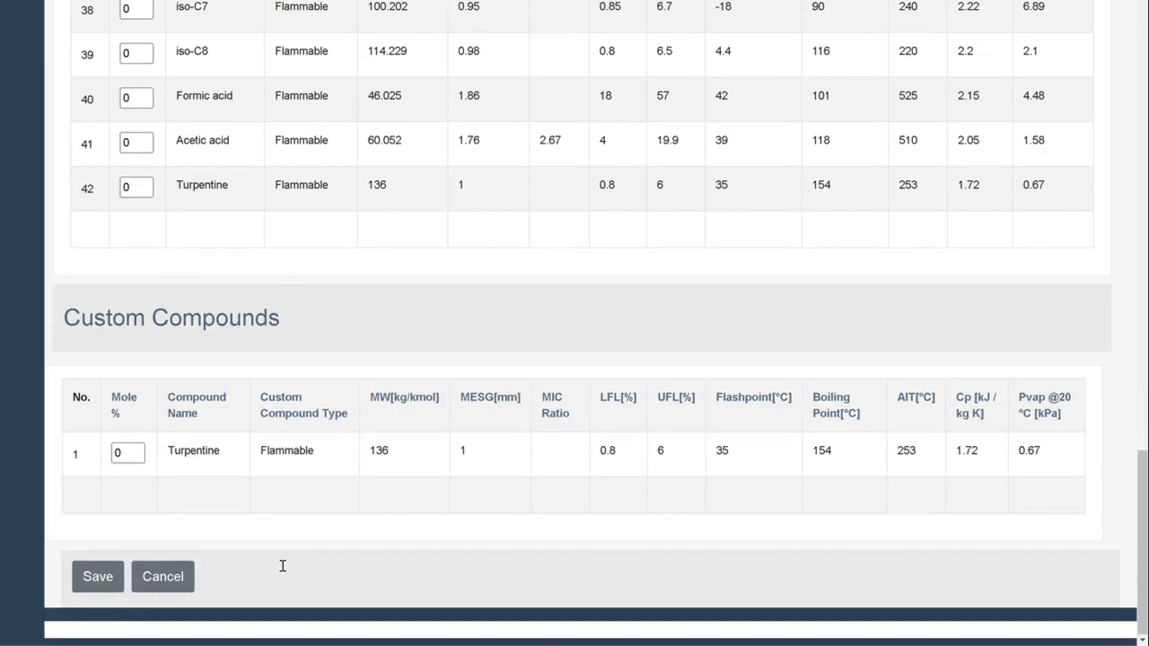
{"action": "left_click", "coordinate": [96, 577]}
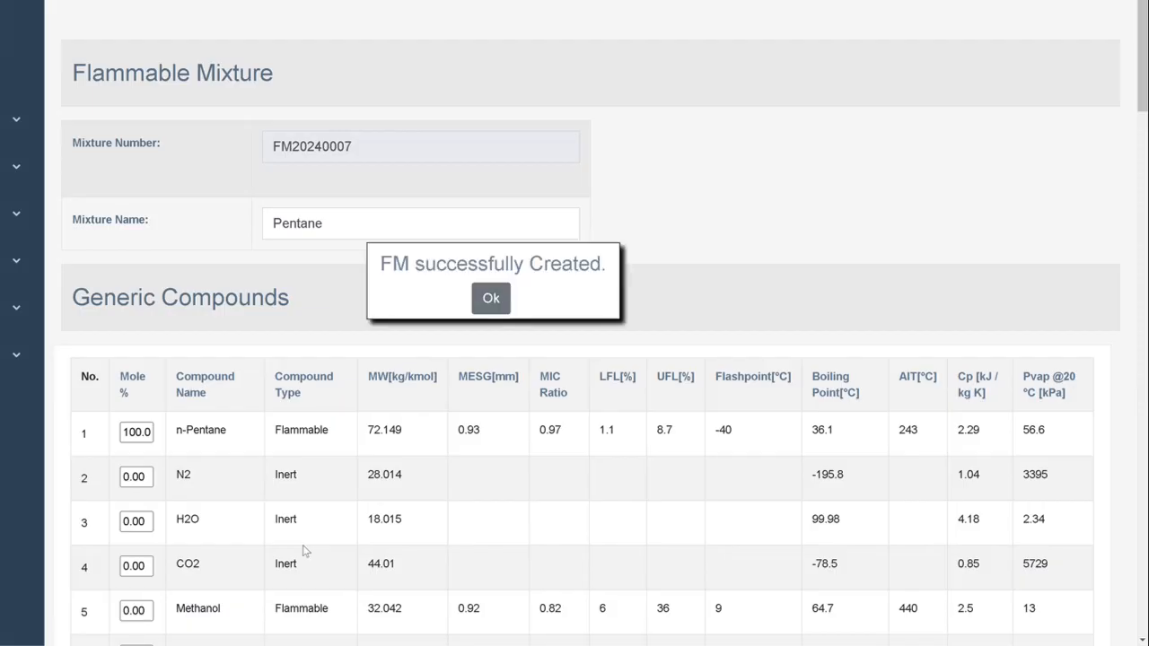
{"action": "left_click", "coordinate": [480, 308]}
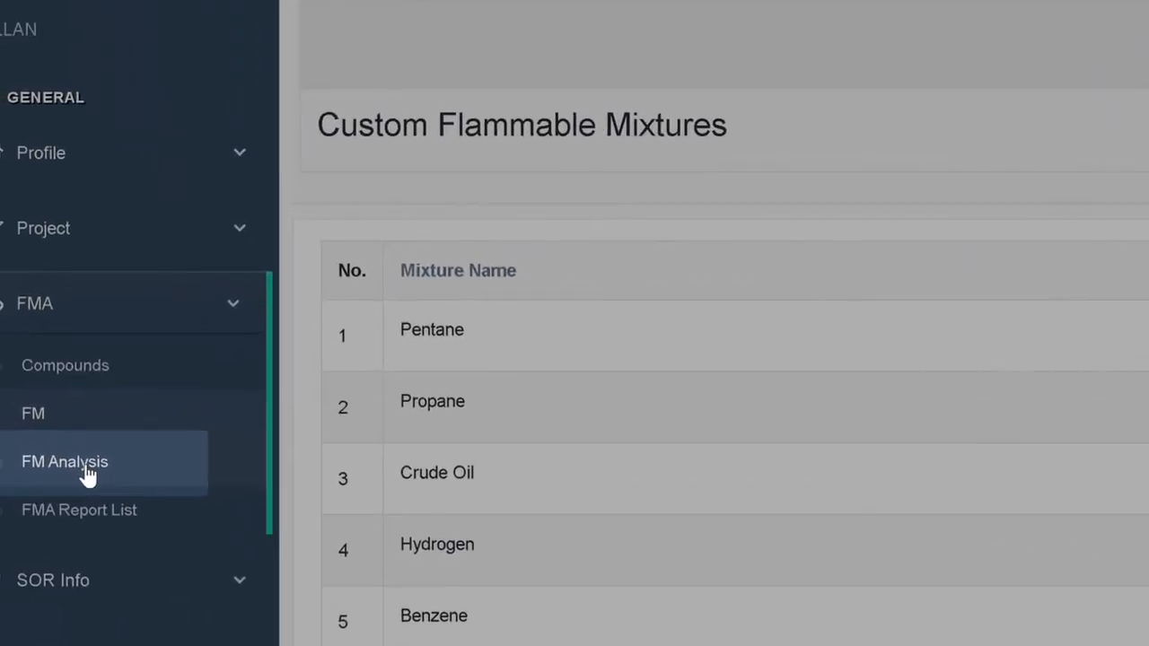
- Run a new FM analysis on the custom Pentane mixture and review its calculated properties and composition
{"action": "left_click", "coordinate": [132, 519]}
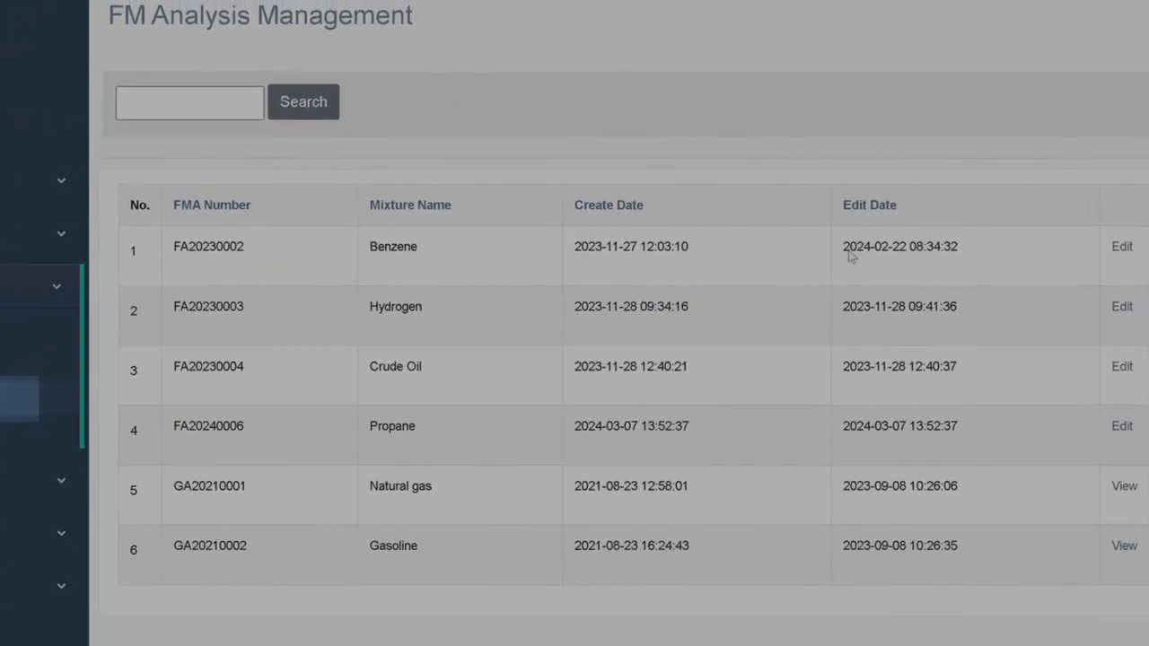
{"action": "left_click", "coordinate": [1067, 121]}
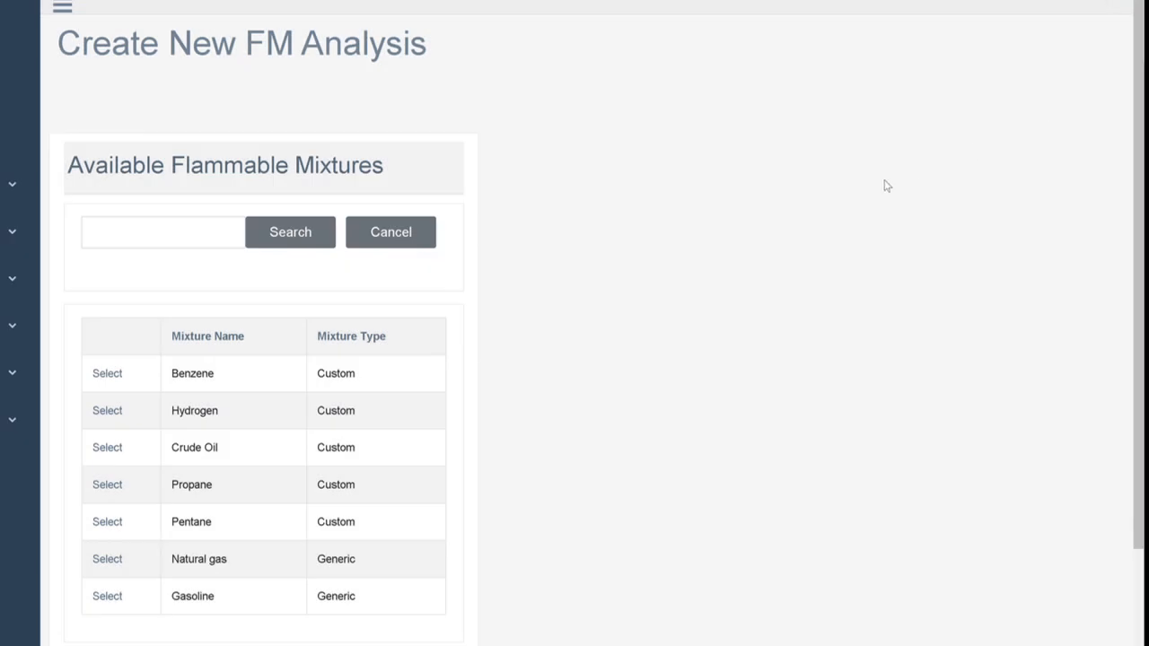
{"action": "left_click", "coordinate": [109, 526]}
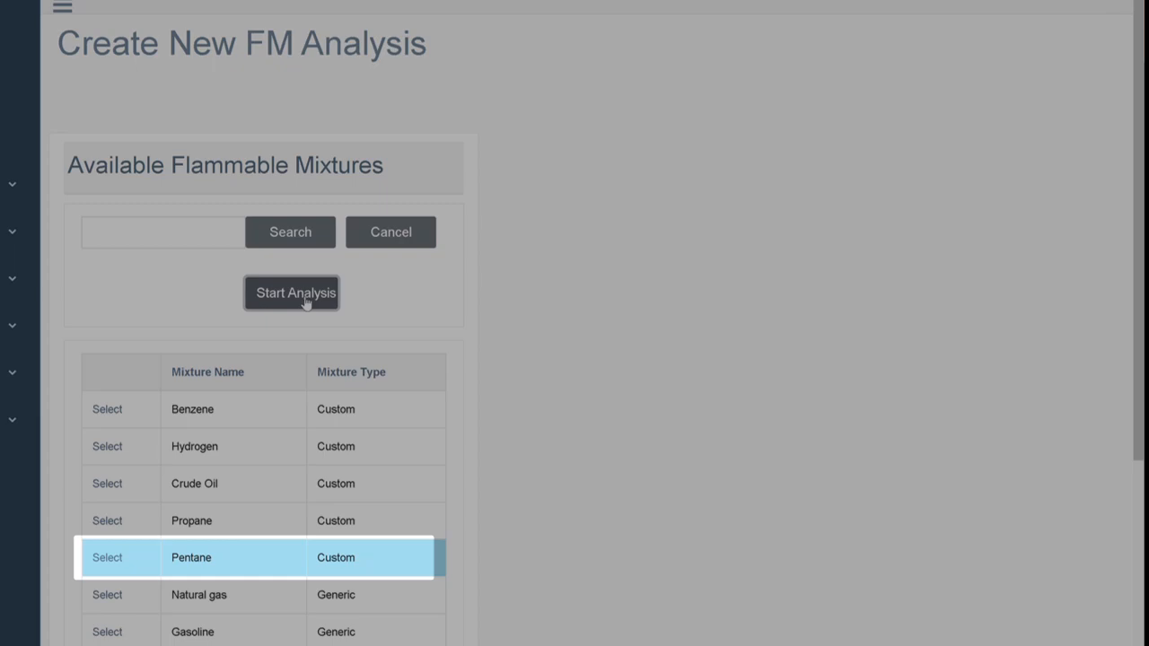
{"action": "left_click", "coordinate": [303, 300]}
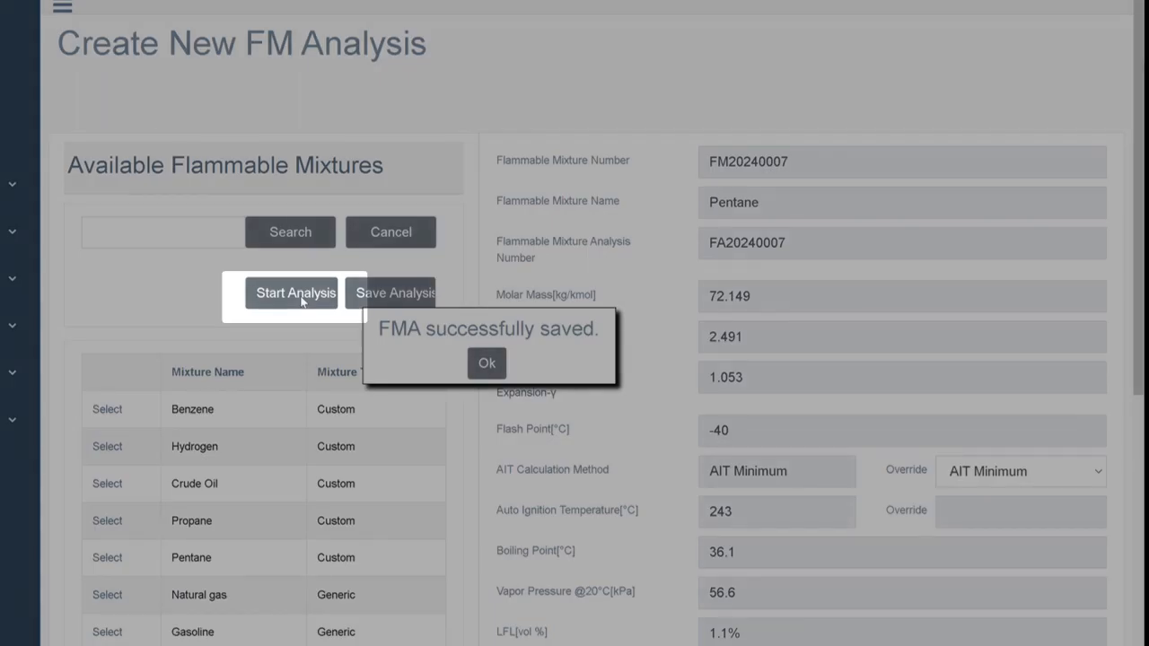
{"action": "left_click", "coordinate": [485, 363]}
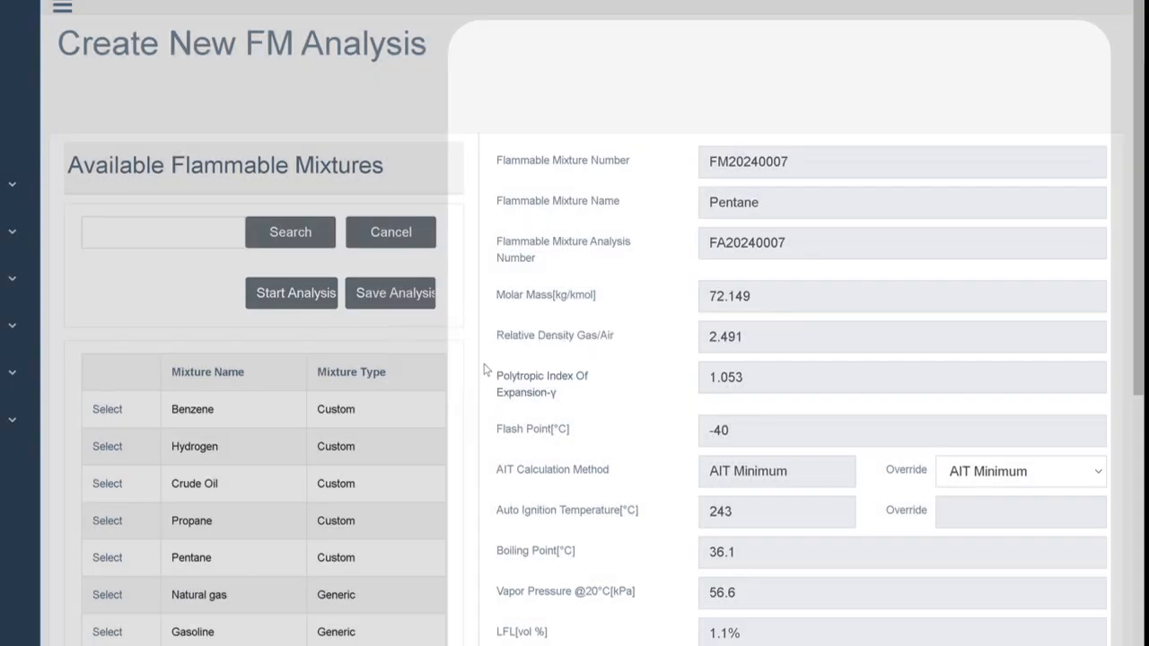
{"action": "scroll", "coordinate": [507, 363], "scroll_direction": "down", "scroll_amount": 3}
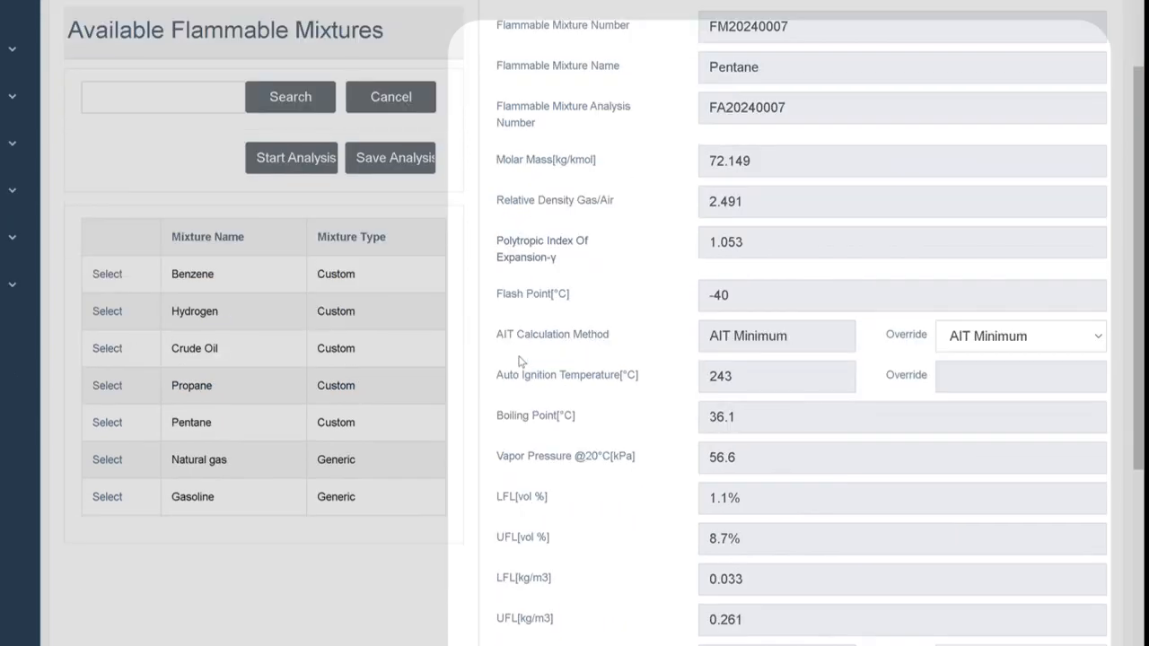
{"action": "scroll", "coordinate": [519, 361], "scroll_direction": "down", "scroll_amount": 3}
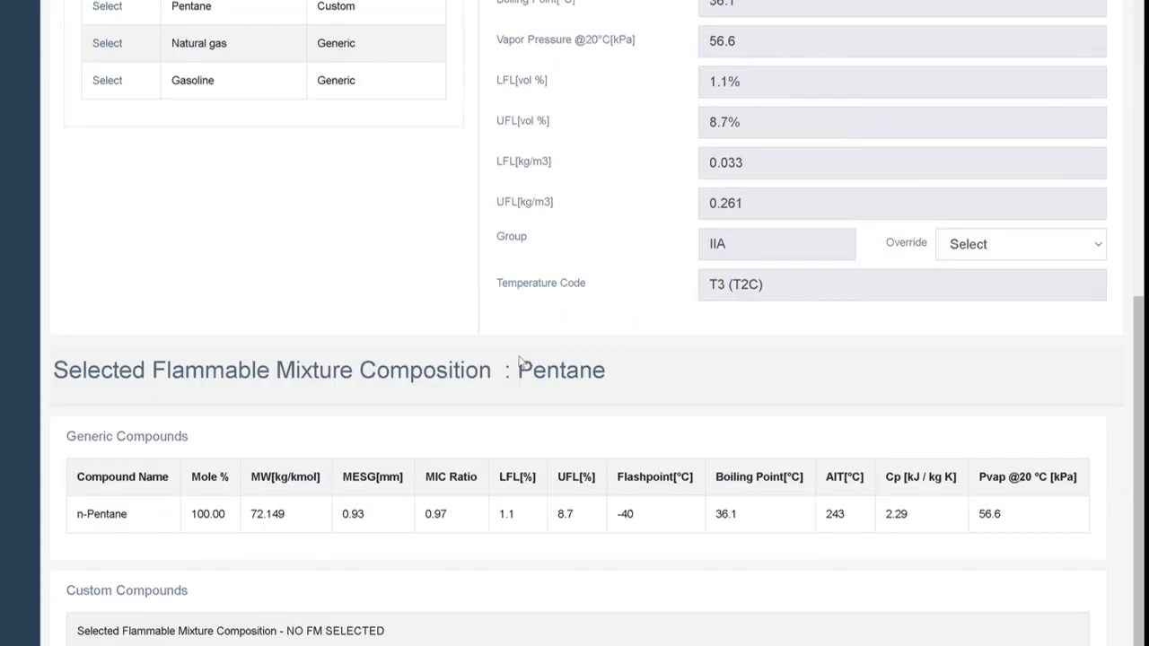
{"action": "scroll", "coordinate": [519, 361], "scroll_direction": "up", "scroll_amount": 6}
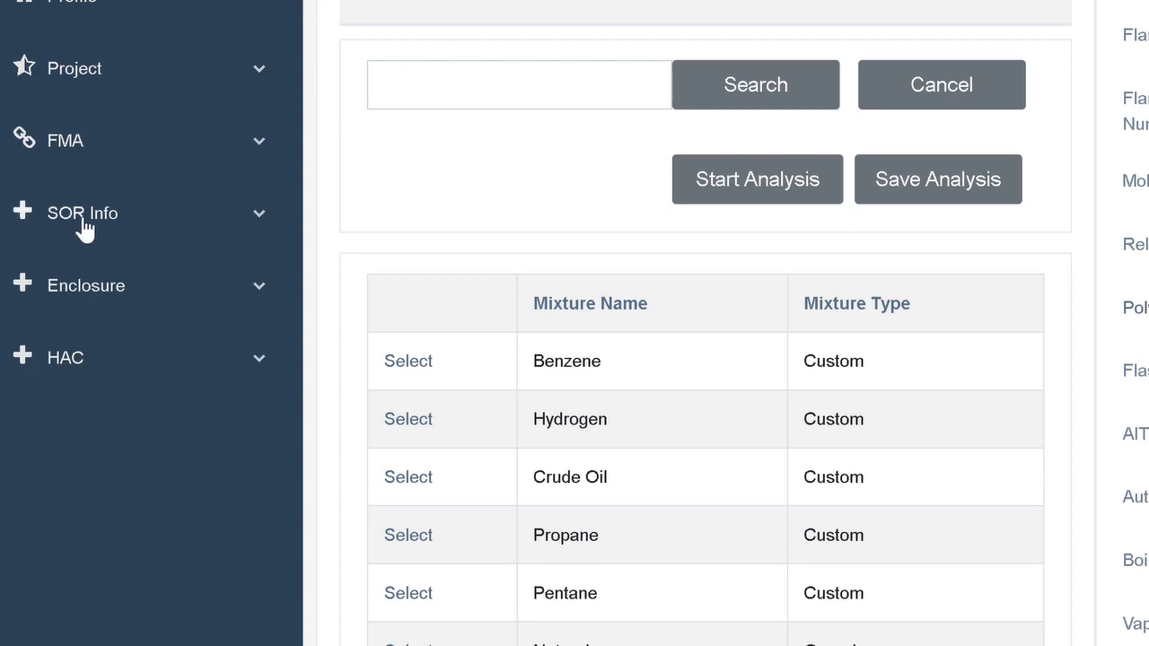
- Start a new source of release named Pentane Pump Release with the type Liquid Pool Release
{"action": "left_click", "coordinate": [83, 220]}
{"action": "left_click", "coordinate": [93, 269]}
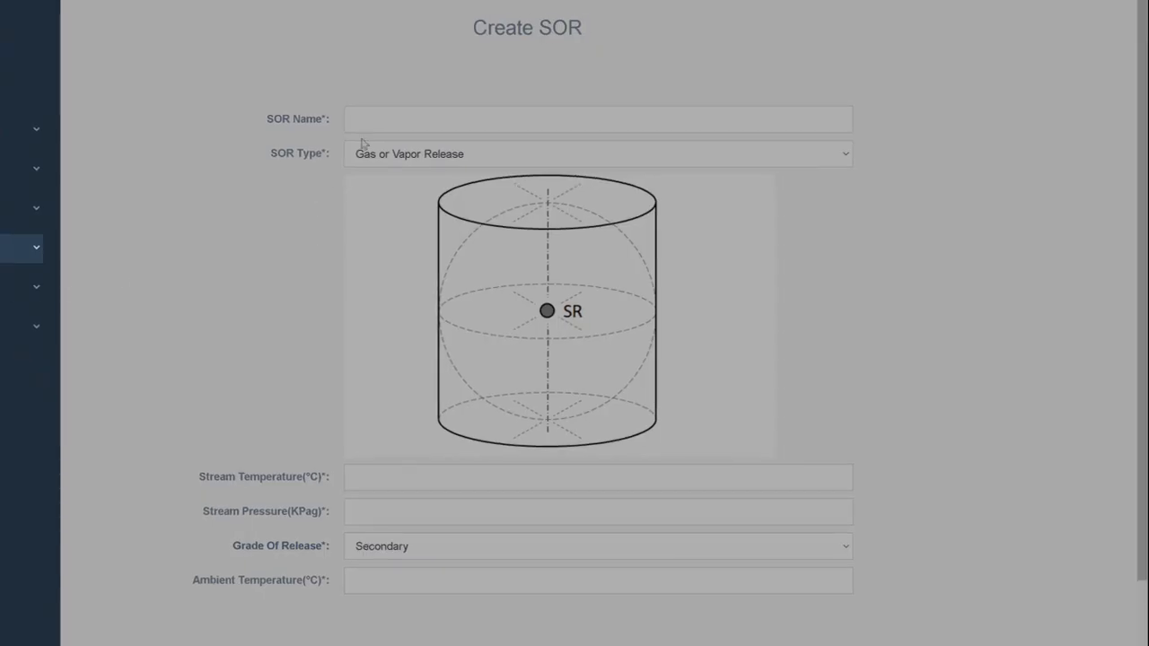
{"action": "left_click", "coordinate": [374, 125]}
{"action": "type", "text": "Pen"}
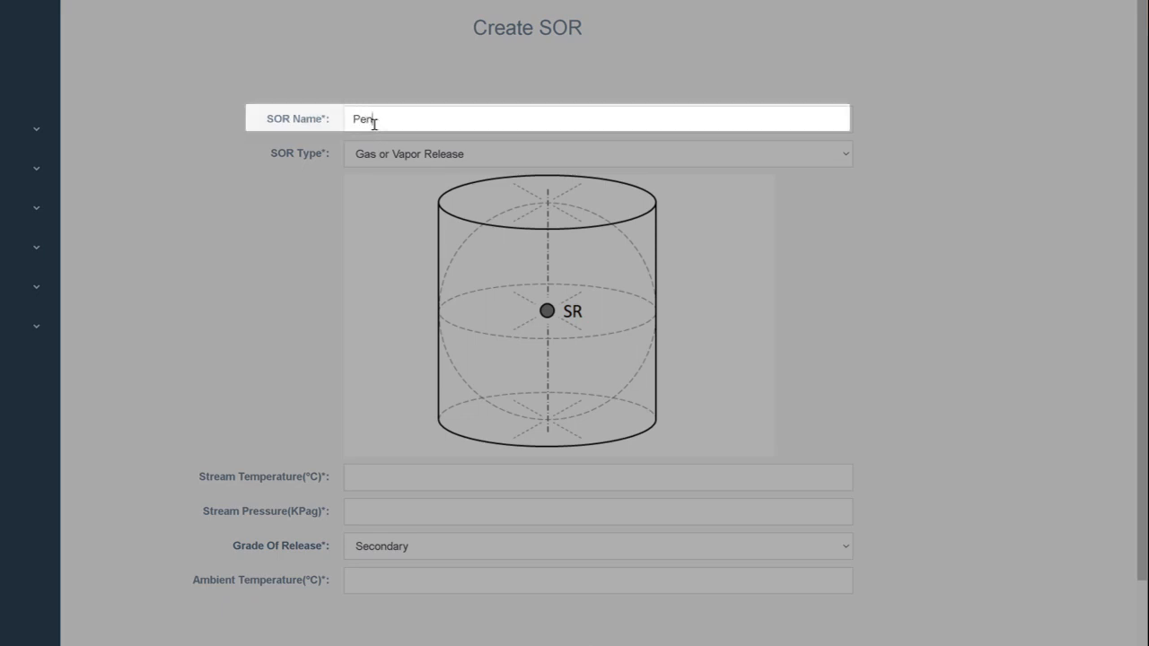
{"action": "left_click", "coordinate": [437, 157]}
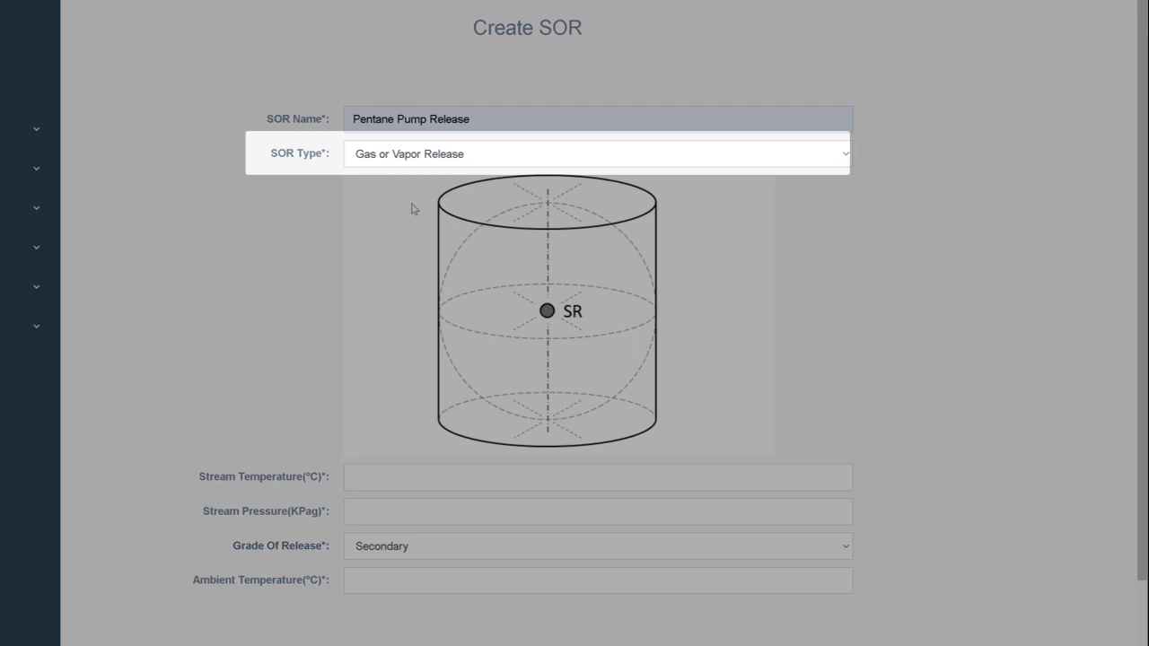
{"action": "left_click", "coordinate": [412, 204]}
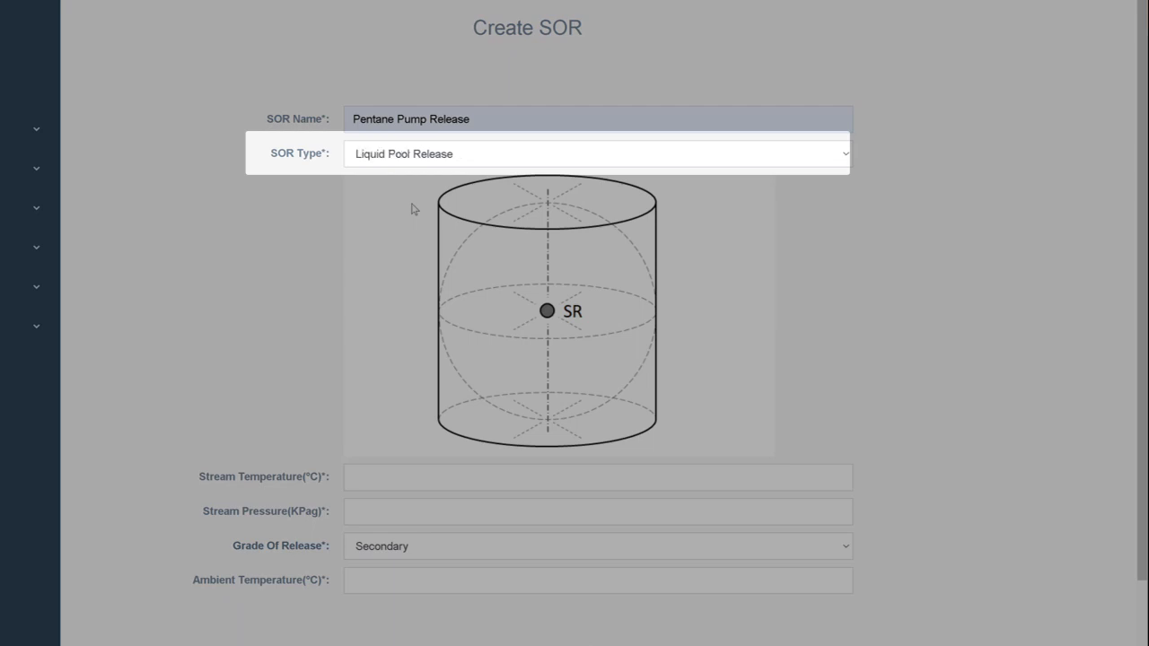
- Set the release's stream temperature to 50 °C, stream pressure to 450 kPag and ambient temperature to 25 °C, and submit it
{"action": "left_click", "coordinate": [360, 485]}
{"action": "type", "text": "50"}
{"action": "left_click", "coordinate": [360, 516]}
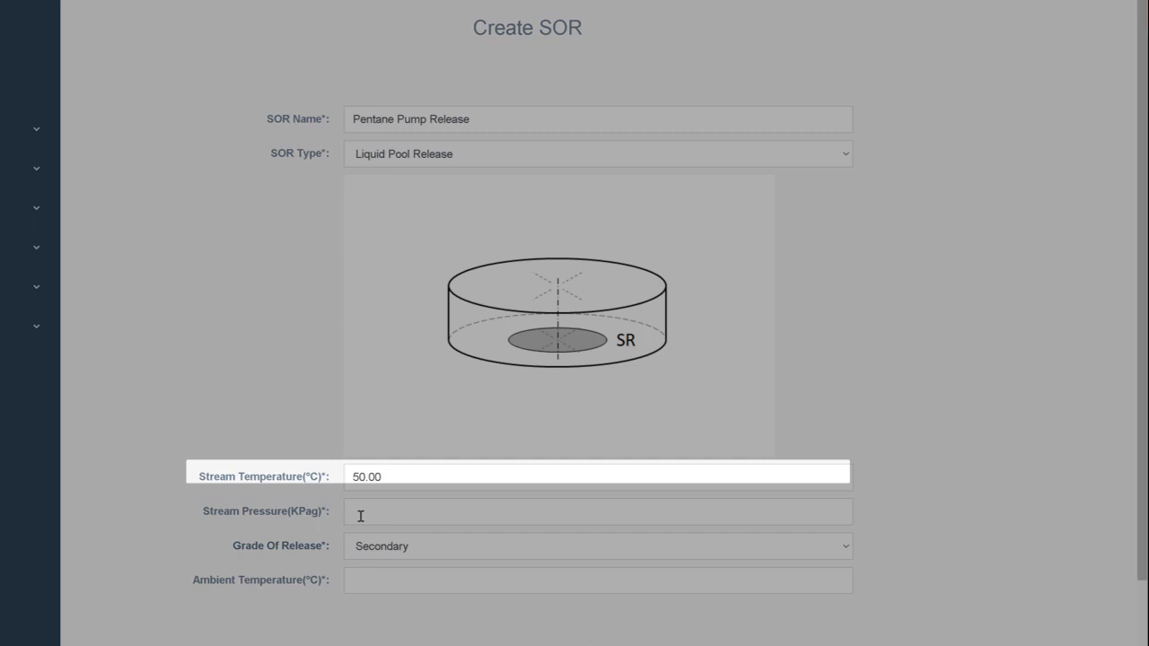
{"action": "type", "text": "450"}
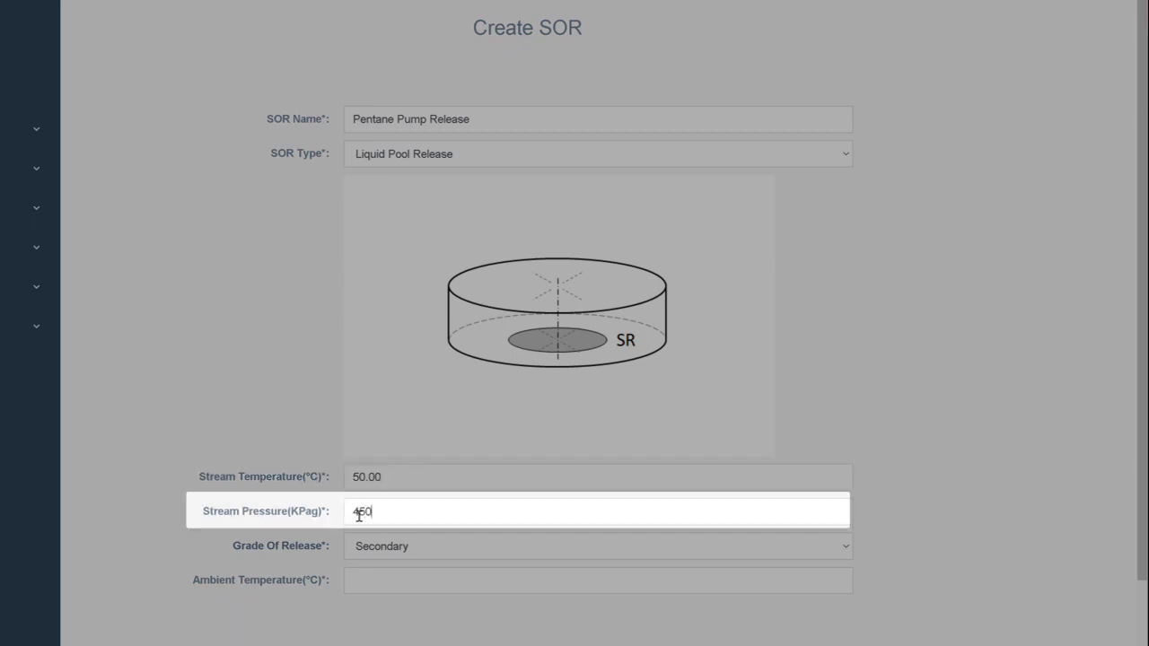
{"action": "left_click", "coordinate": [369, 585]}
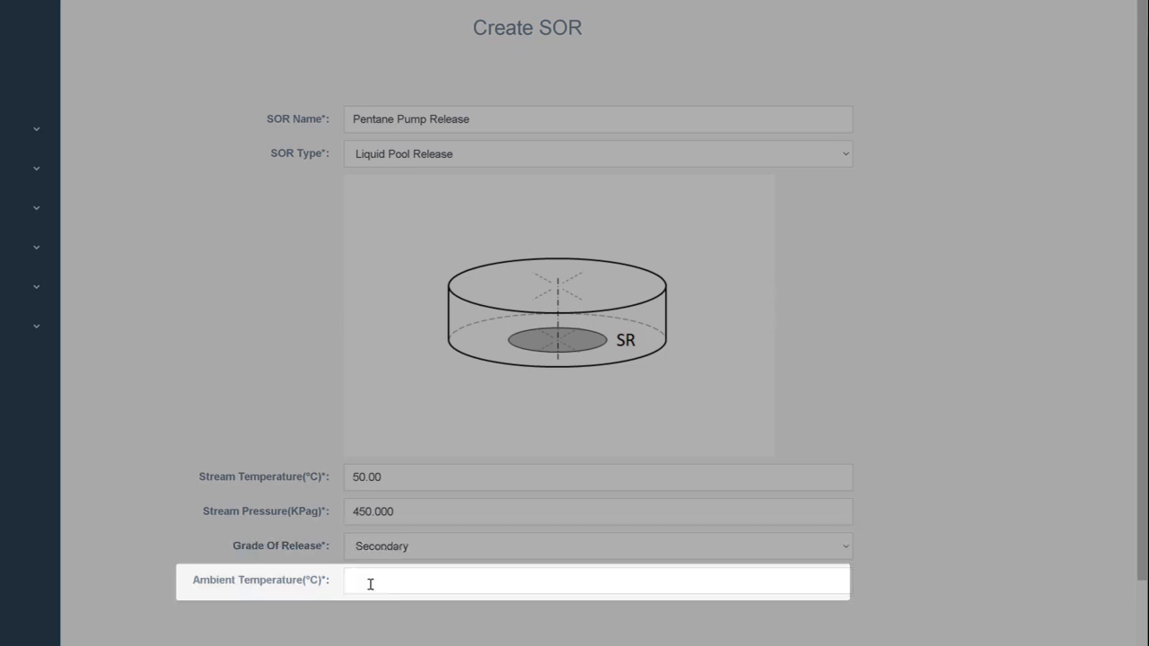
{"action": "type", "text": "25"}
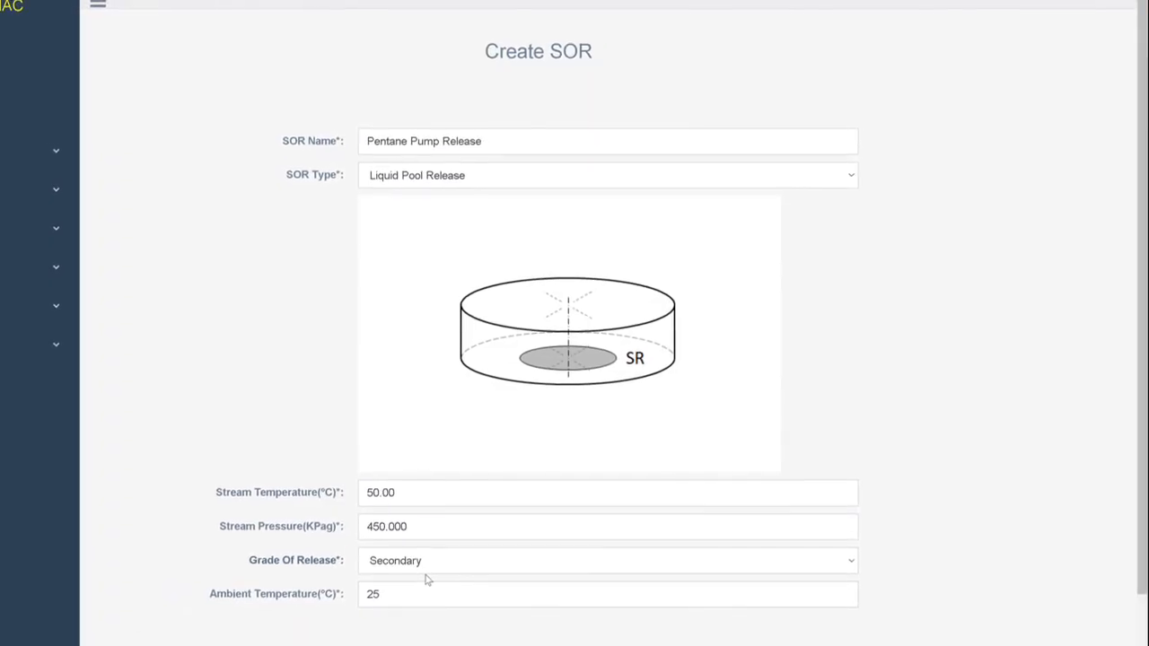
{"action": "scroll", "coordinate": [426, 578], "scroll_direction": "down", "scroll_amount": 2}
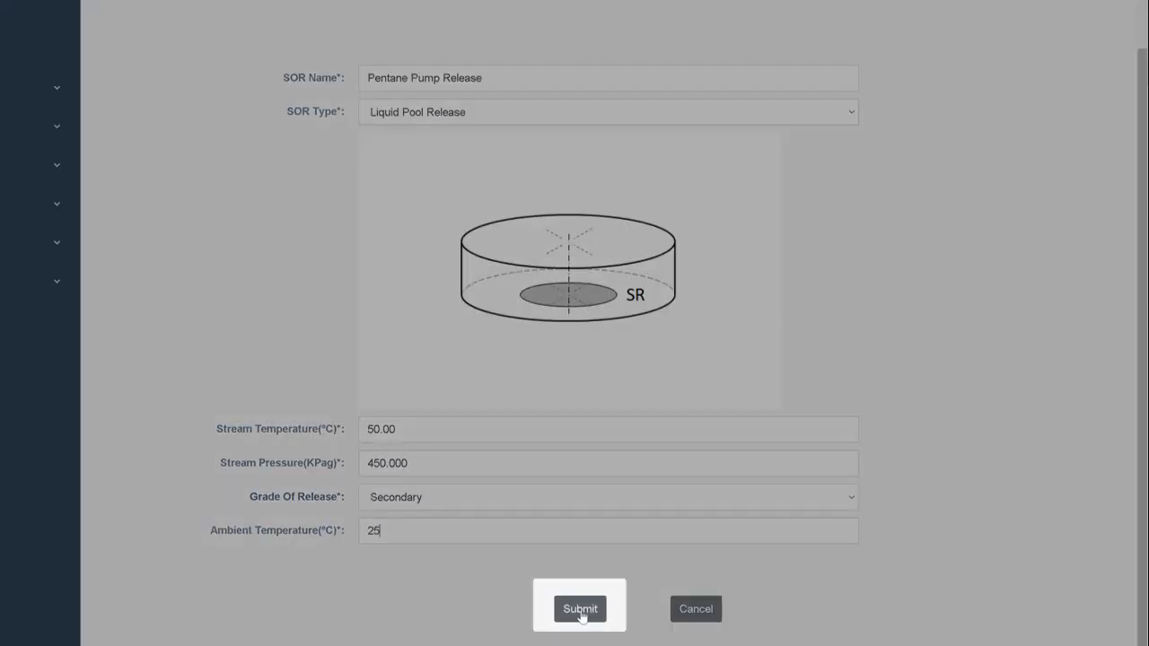
{"action": "left_click", "coordinate": [577, 612]}
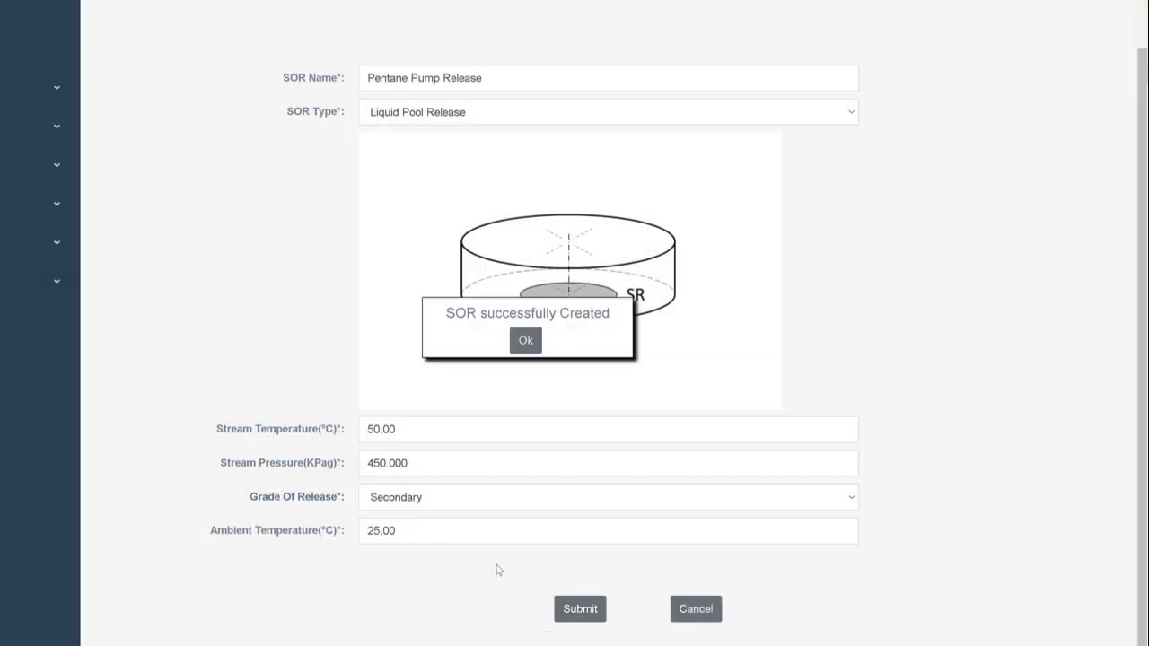
{"action": "left_click", "coordinate": [527, 340]}
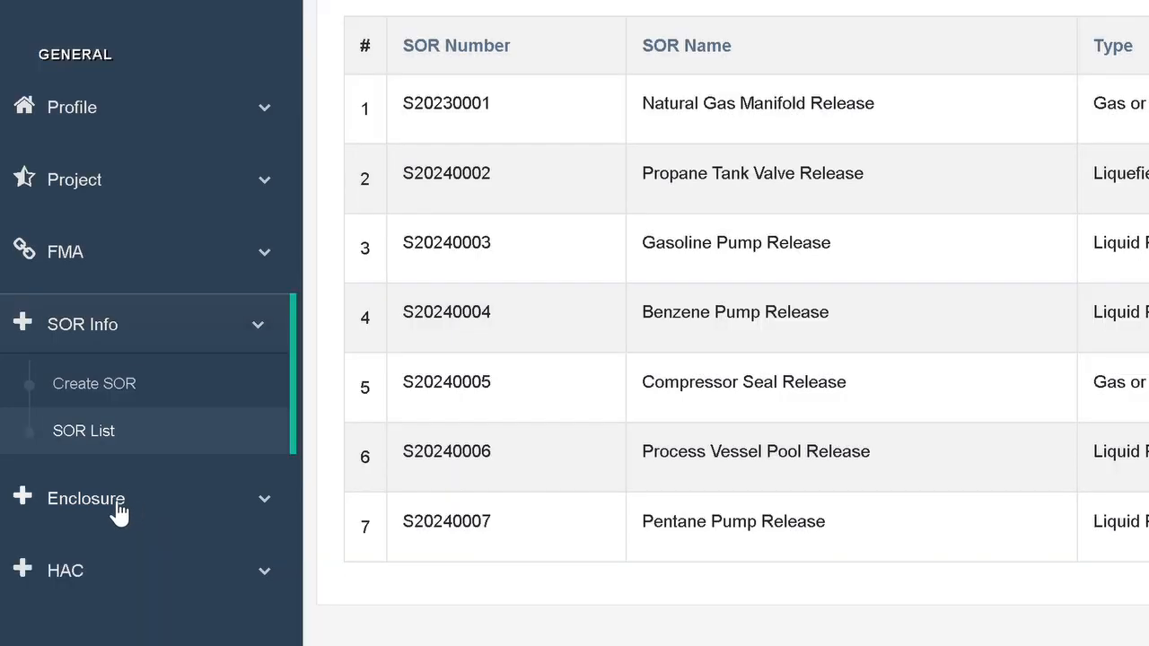
- Start a new enclosure and name it Pentane Pump Building
{"action": "left_click", "coordinate": [118, 504]}
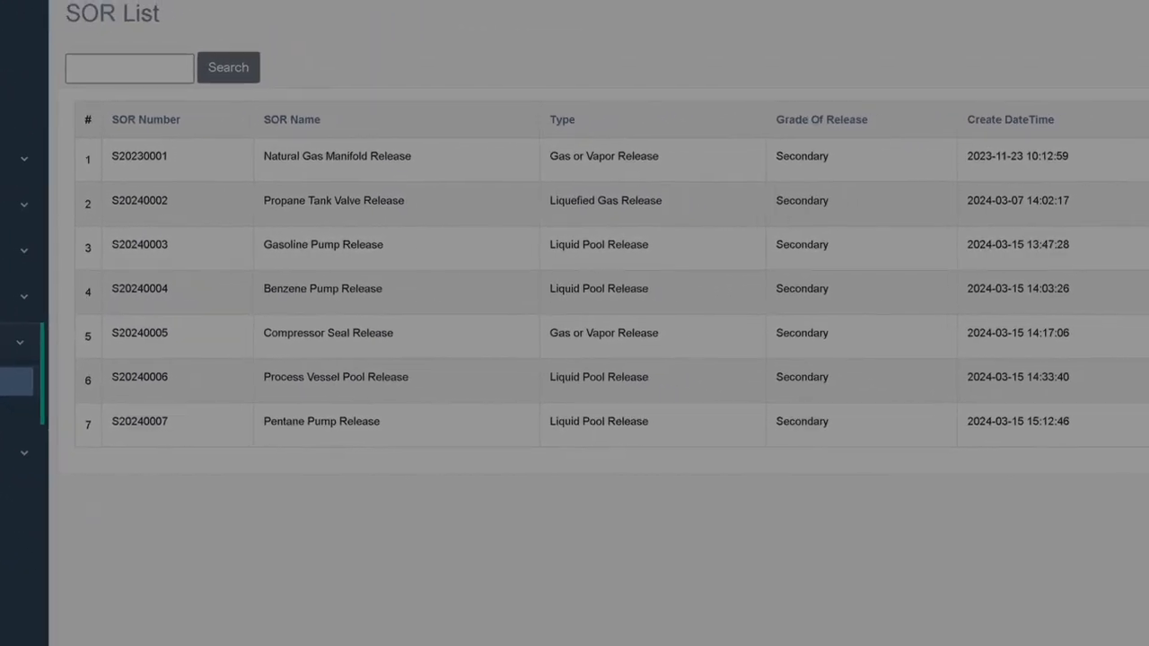
{"action": "left_click", "coordinate": [18, 381]}
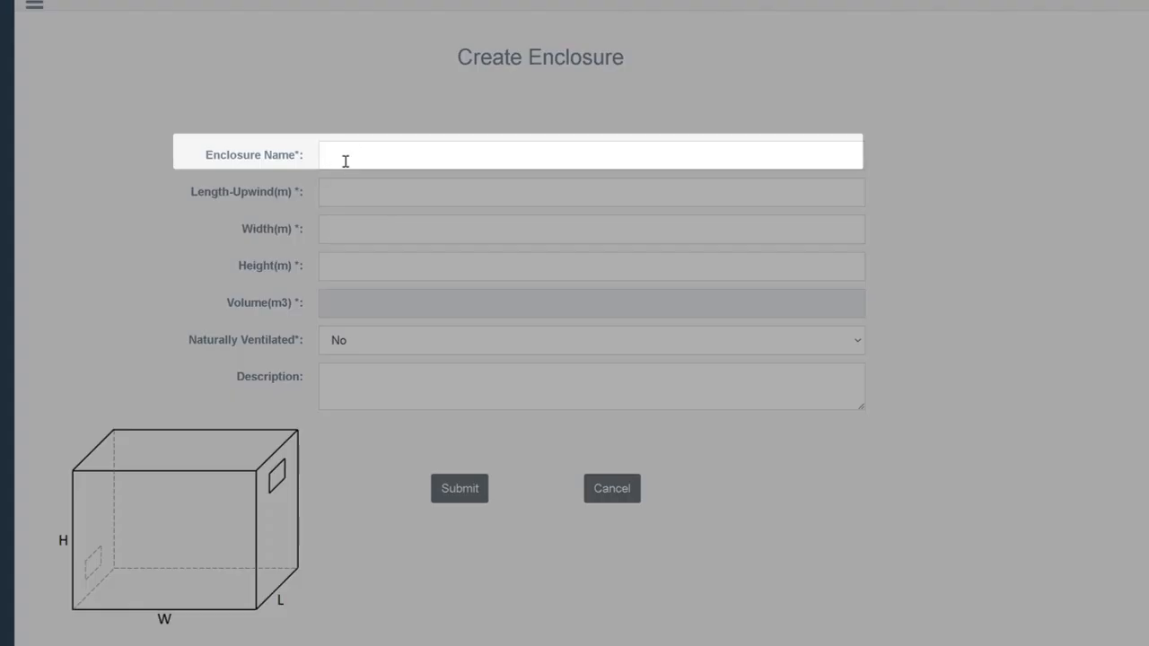
{"action": "type", "text": "Pent"}
{"action": "left_click", "coordinate": [459, 199]}
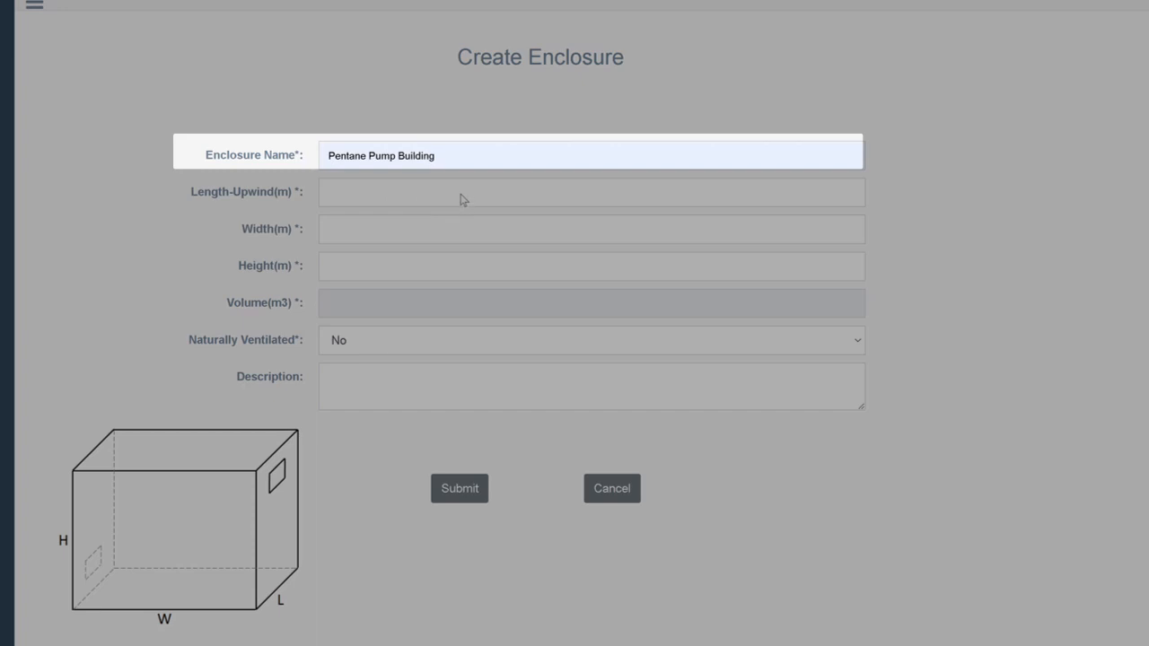
- Set the enclosure's upwind length to 5 m, width to 8 m and height to 4 m
{"action": "left_click", "coordinate": [346, 200]}
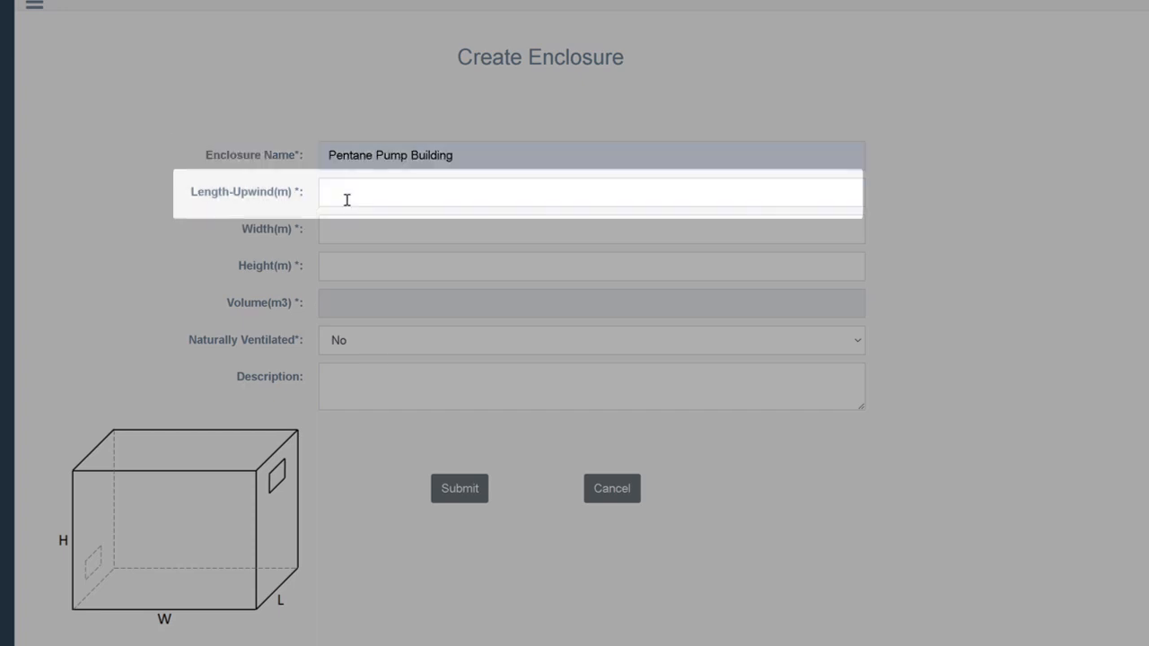
{"action": "type", "text": "5"}
{"action": "left_click", "coordinate": [344, 233]}
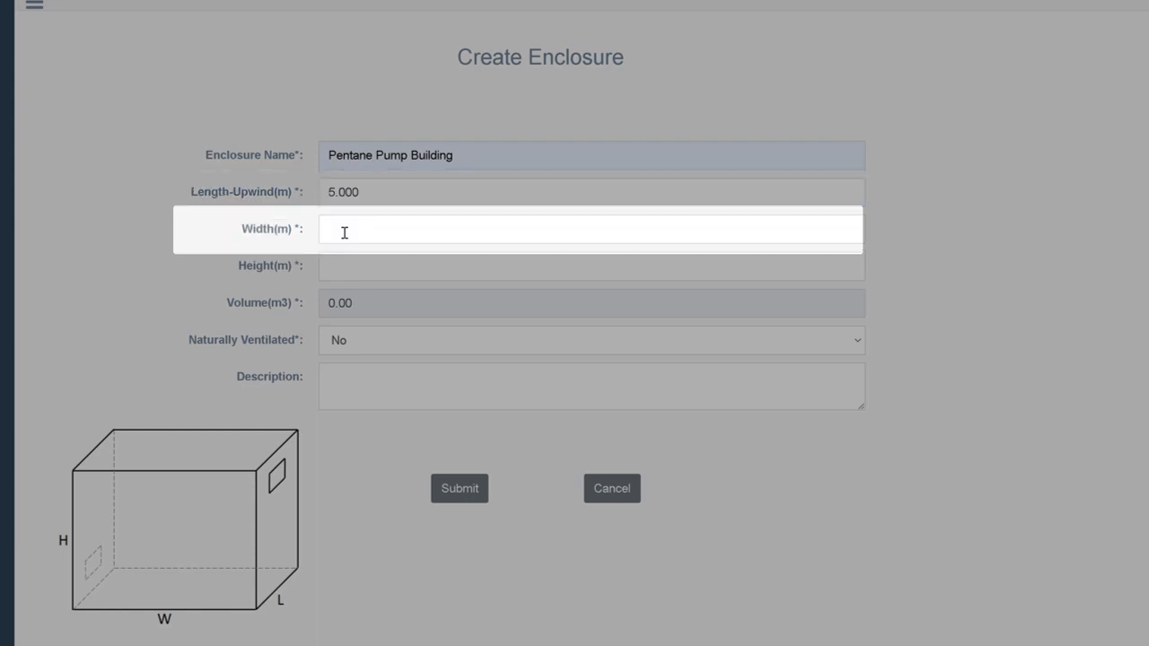
{"action": "type", "text": "8"}
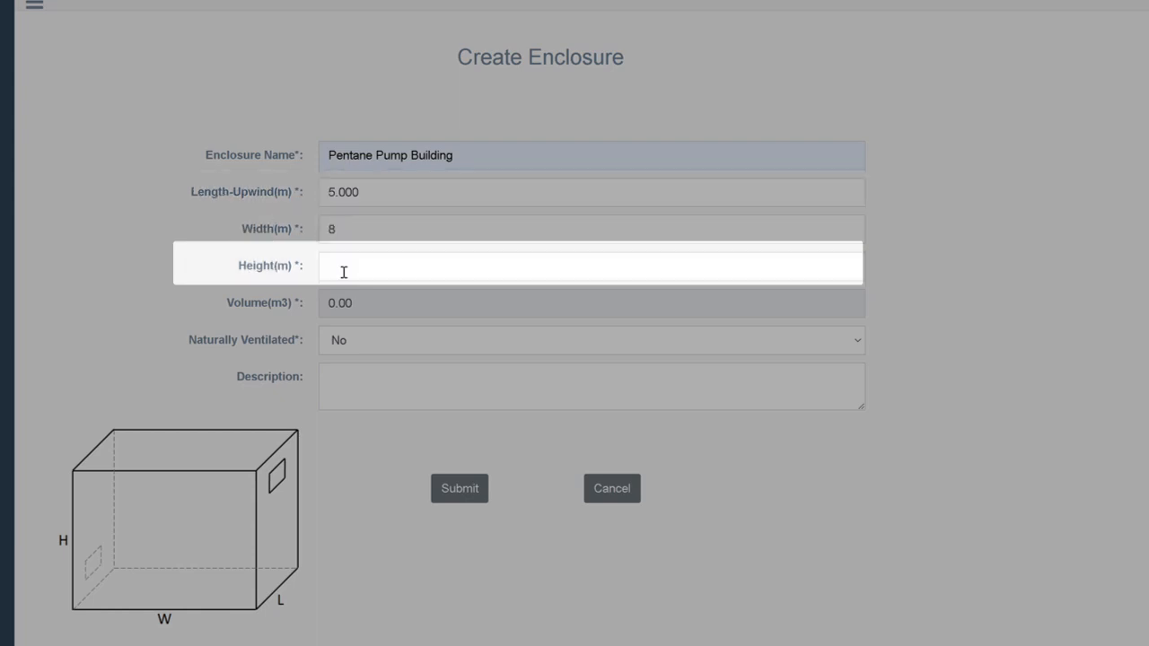
{"action": "left_click", "coordinate": [343, 272]}
{"action": "type", "text": "4"}
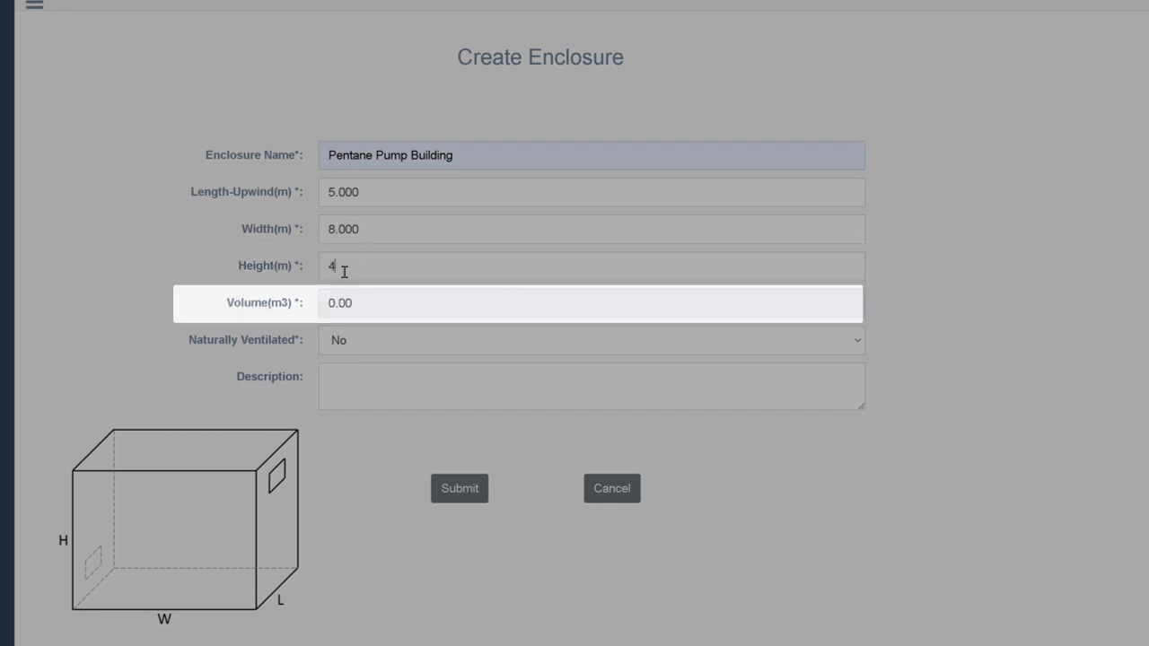
- Describe the enclosure as Forced Ventilated and submit it
{"action": "left_click", "coordinate": [343, 385]}
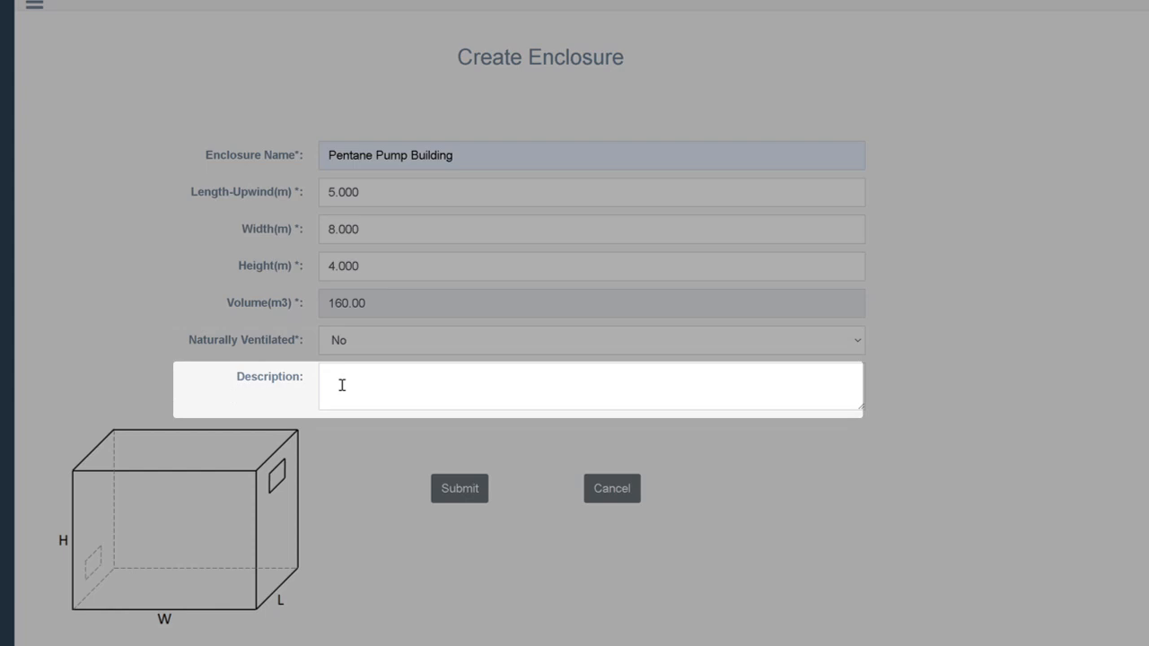
{"action": "type", "text": "Forced Ventilated"}
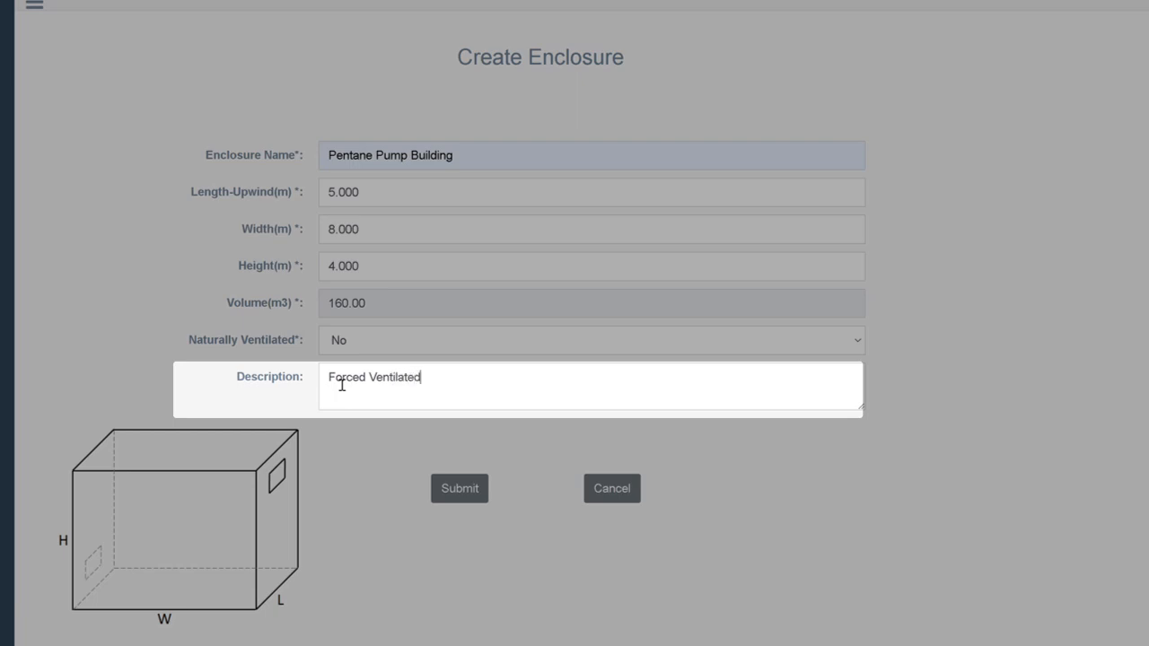
{"action": "left_click", "coordinate": [461, 490]}
{"action": "left_click", "coordinate": [502, 372]}
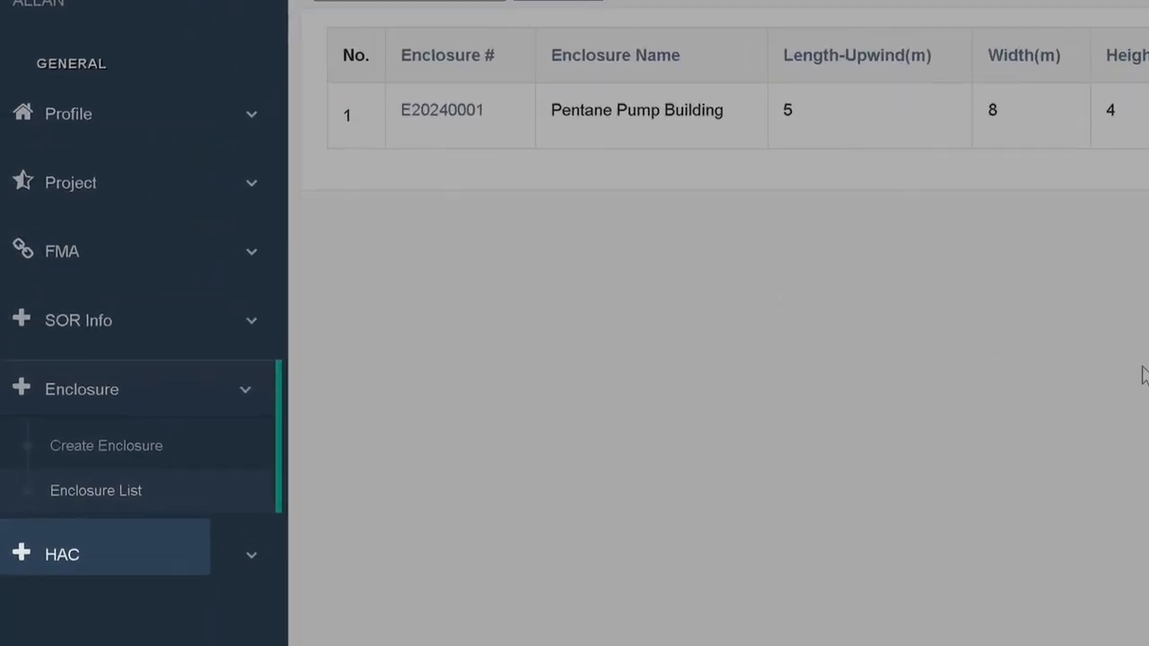
- Start a new HAC and assign the Example 7 Forced Ventilated Enclosure Application as its site
{"action": "left_click", "coordinate": [106, 583]}
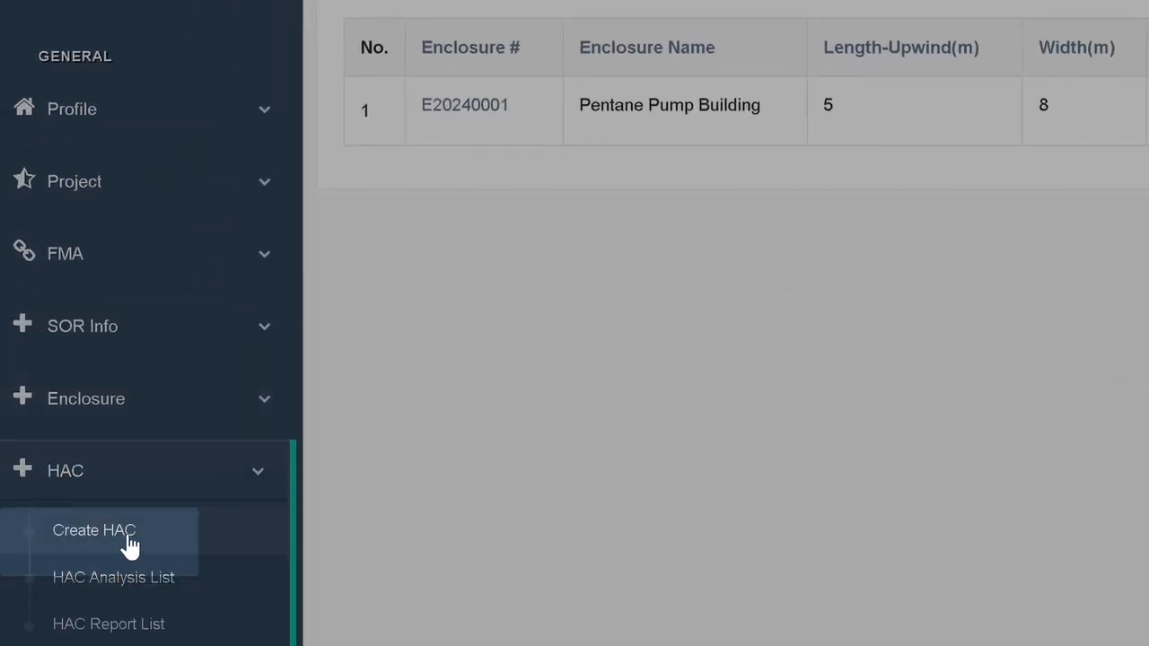
{"action": "left_click", "coordinate": [129, 545]}
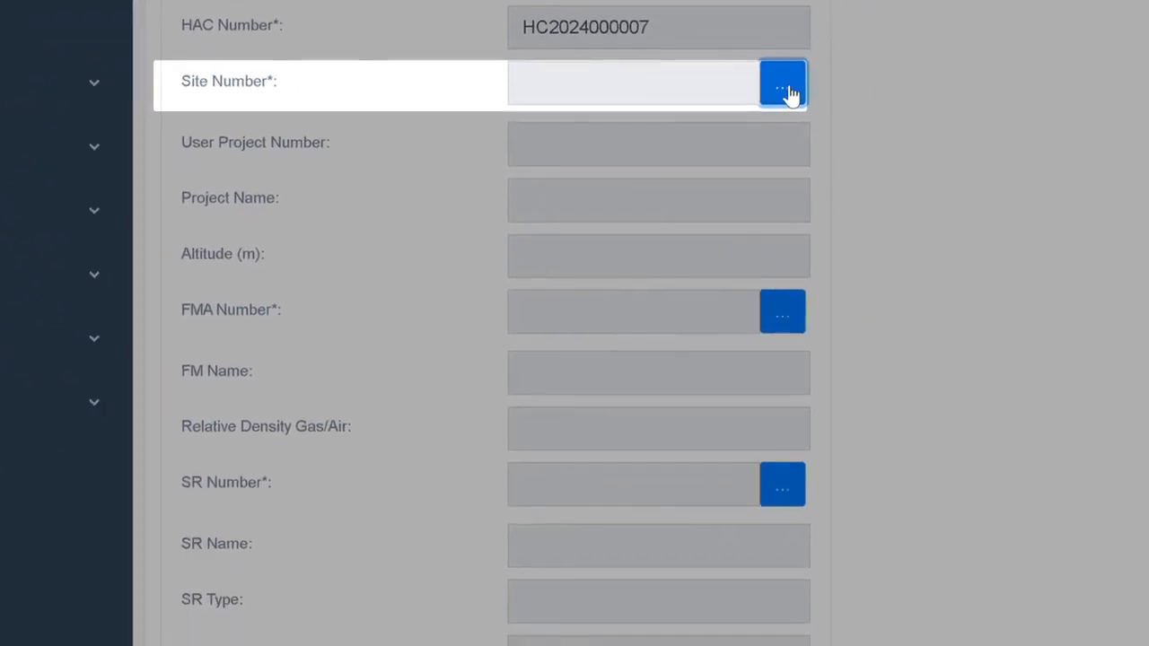
{"action": "left_click", "coordinate": [1039, 121]}
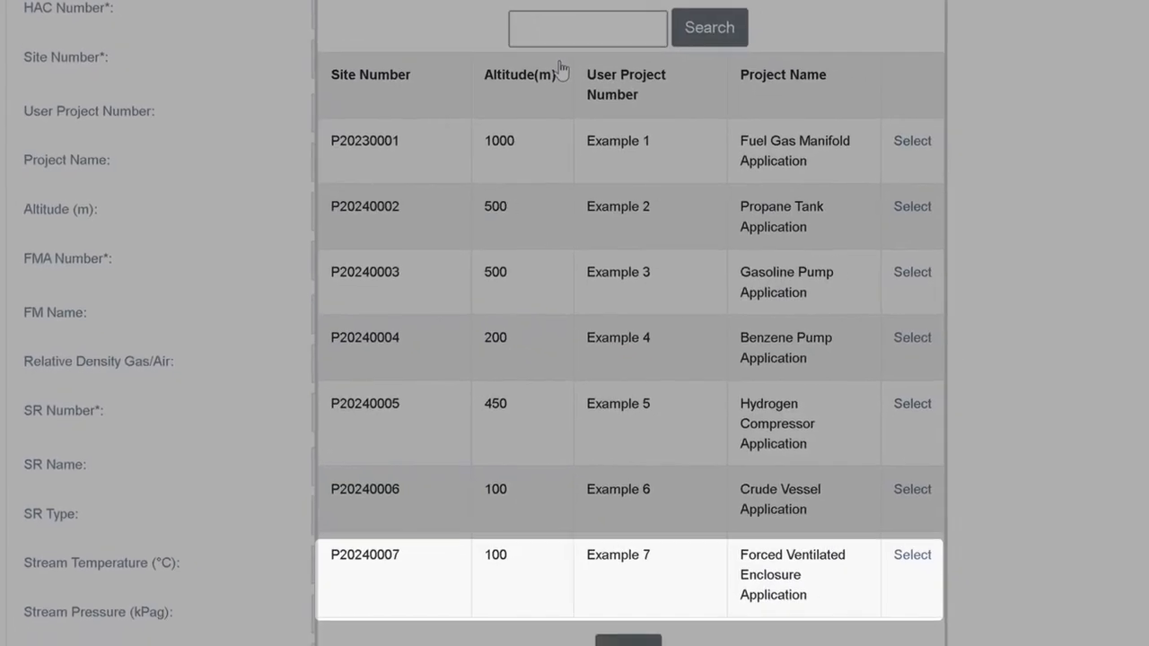
{"action": "left_click", "coordinate": [829, 529]}
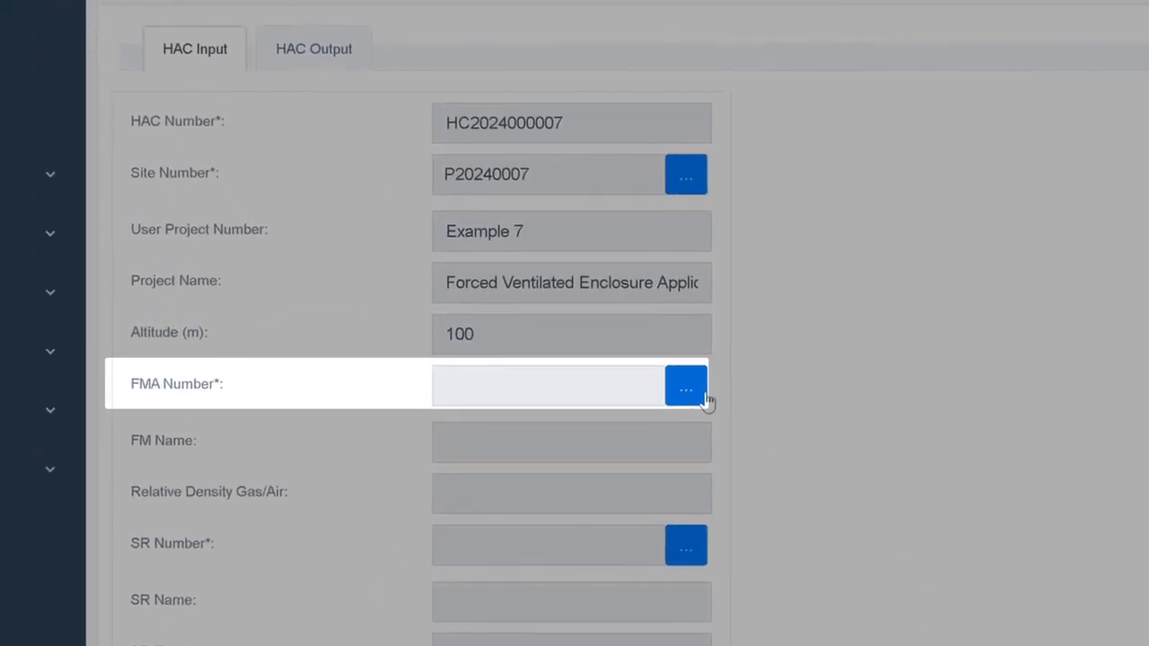
- Assign the Pentane FM analysis and the Pentane Pump Release source to the HAC
{"action": "left_click", "coordinate": [705, 399]}
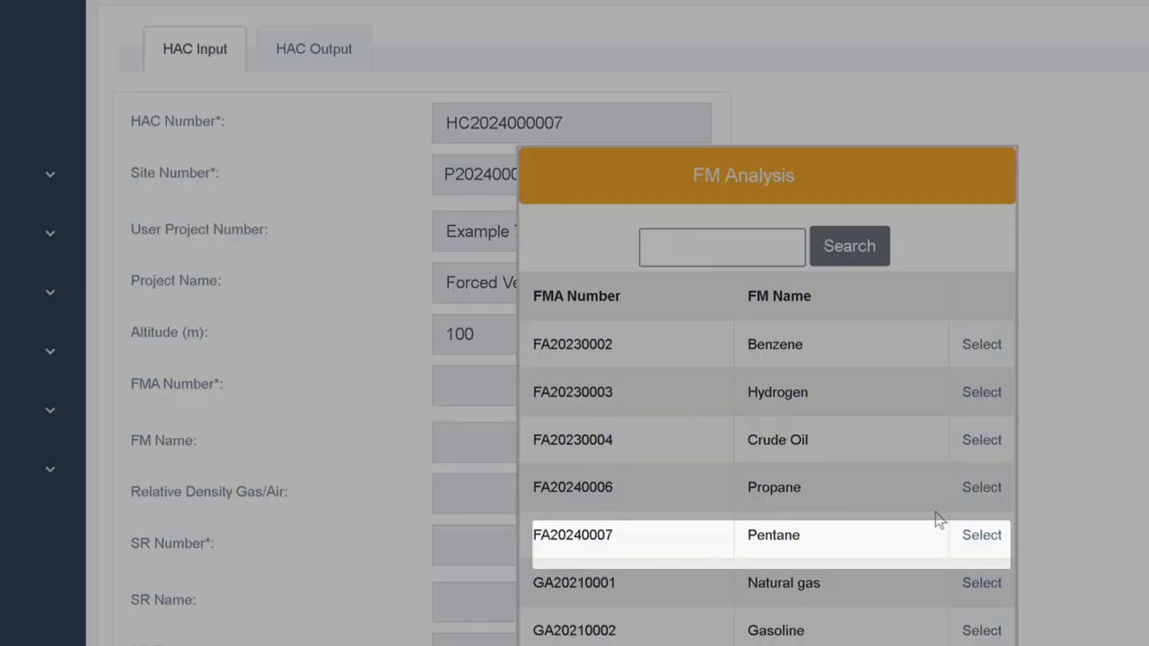
{"action": "left_click", "coordinate": [992, 541]}
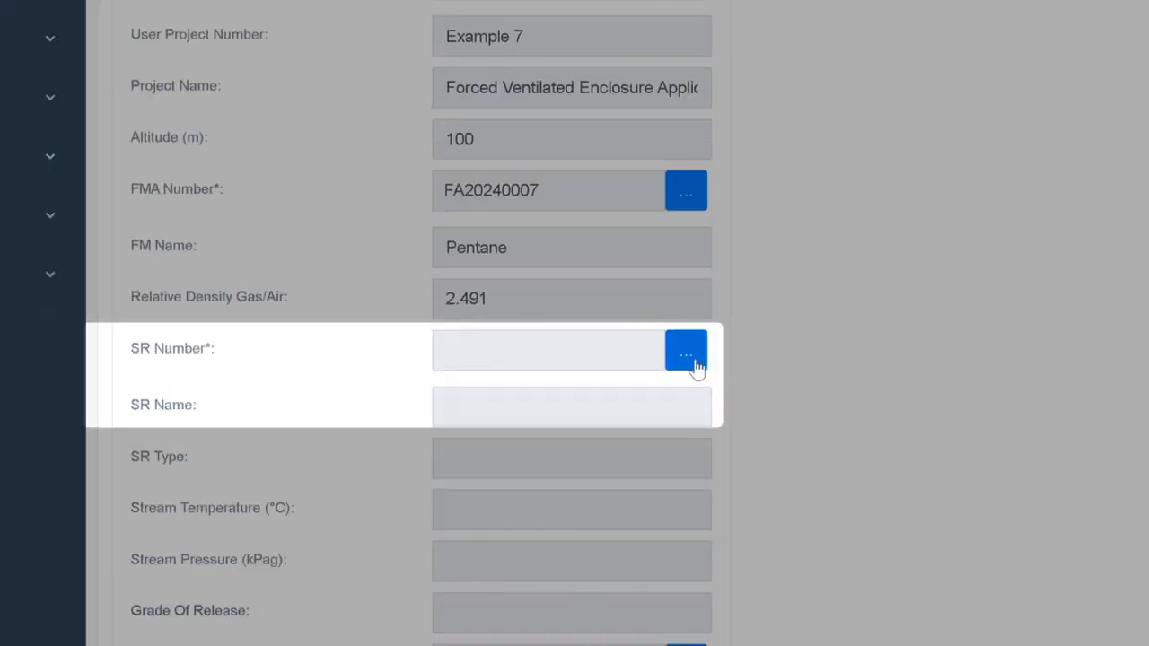
{"action": "left_click", "coordinate": [691, 359]}
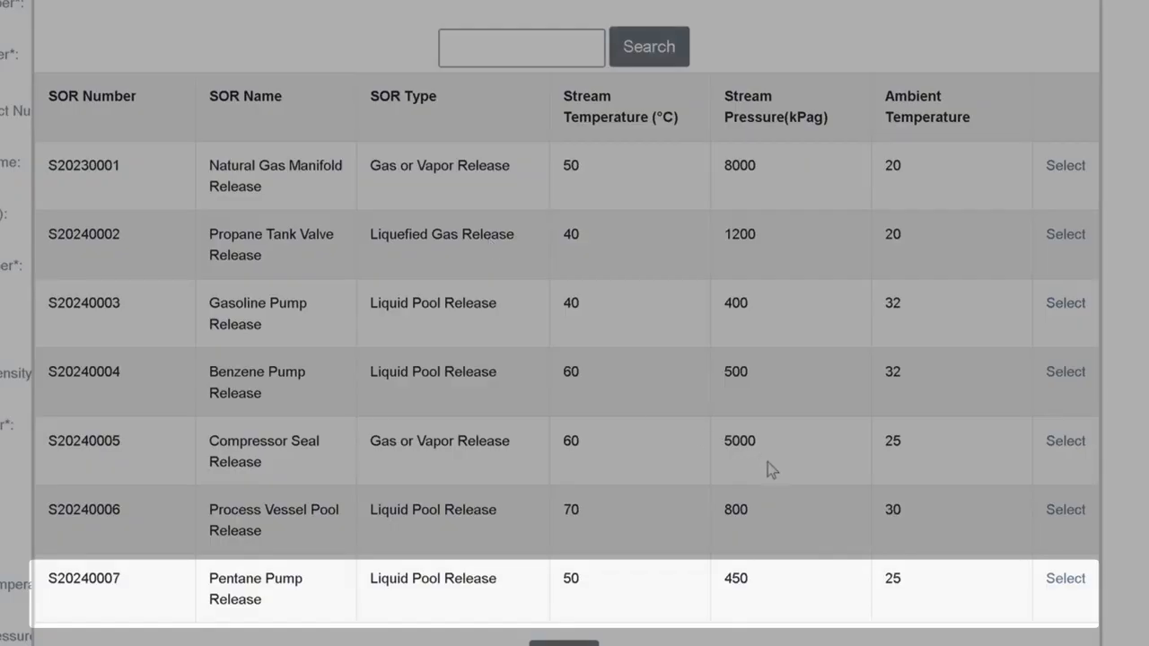
{"action": "left_click", "coordinate": [1066, 578]}
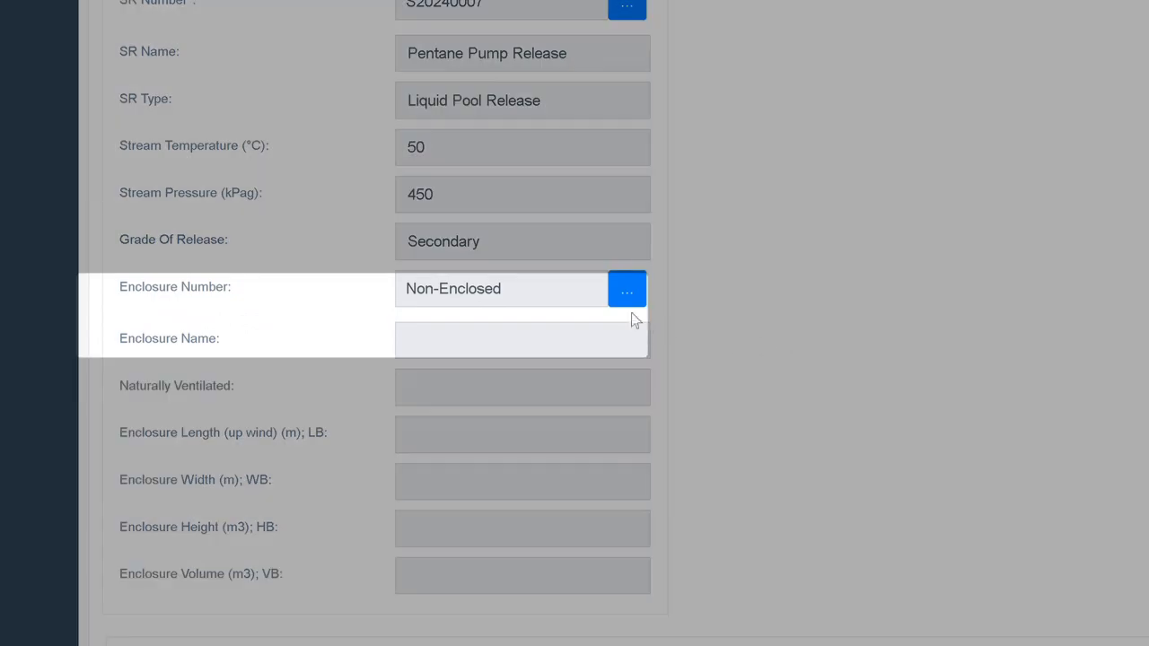
- Assign the Pentane Pump Building enclosure to the HAC and save the inputs by configuring the analysis
{"action": "left_click", "coordinate": [628, 299]}
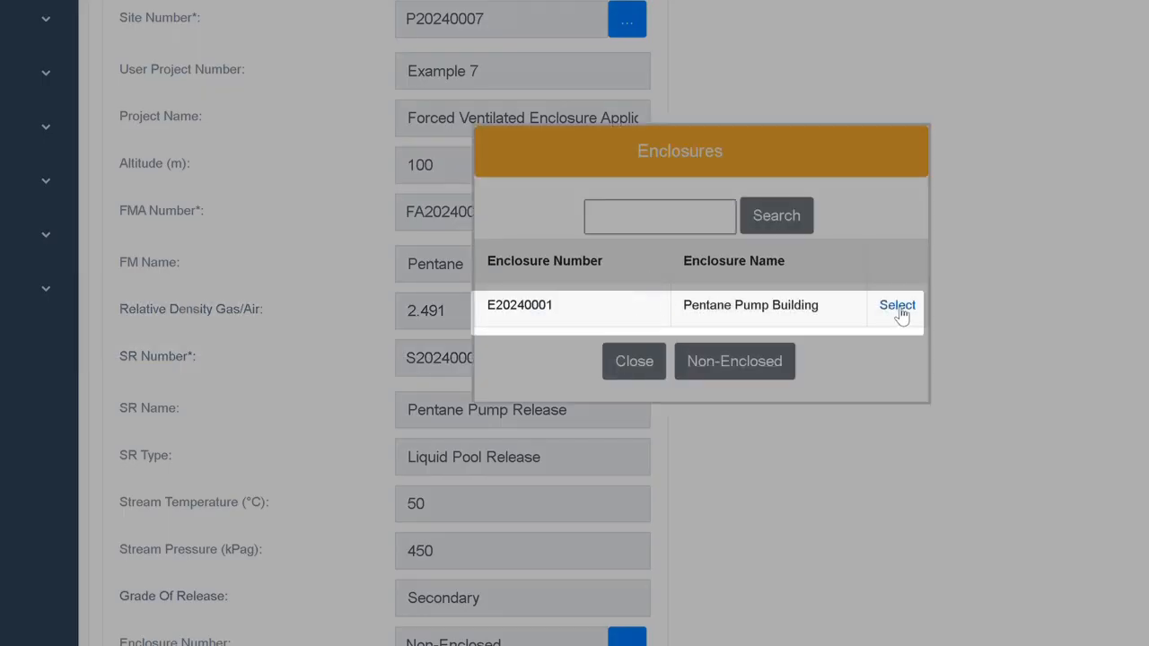
{"action": "left_click", "coordinate": [898, 306]}
{"action": "scroll", "coordinate": [852, 260], "scroll_direction": "down", "scroll_amount": 5}
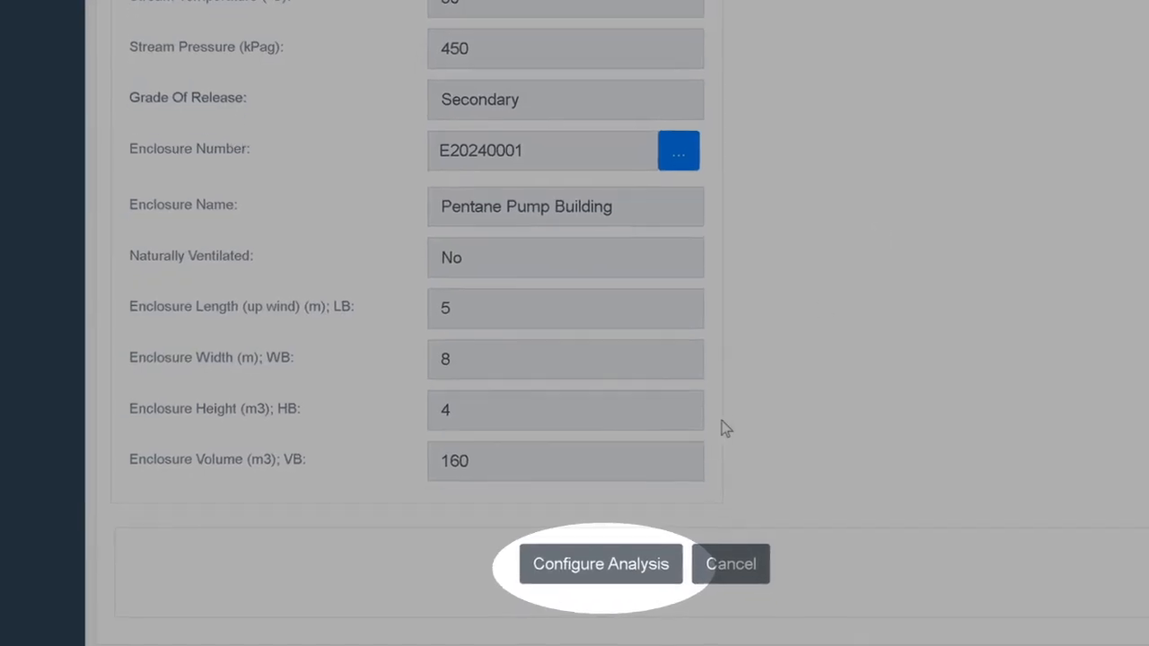
{"action": "left_click", "coordinate": [618, 556]}
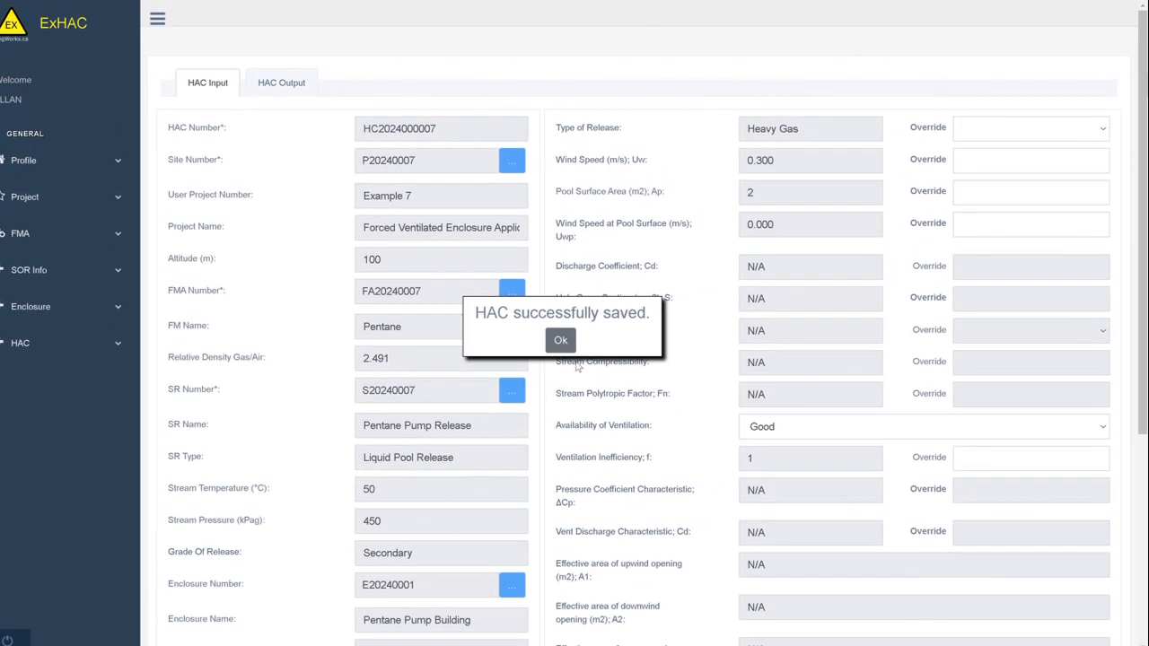
{"action": "left_click", "coordinate": [560, 341]}
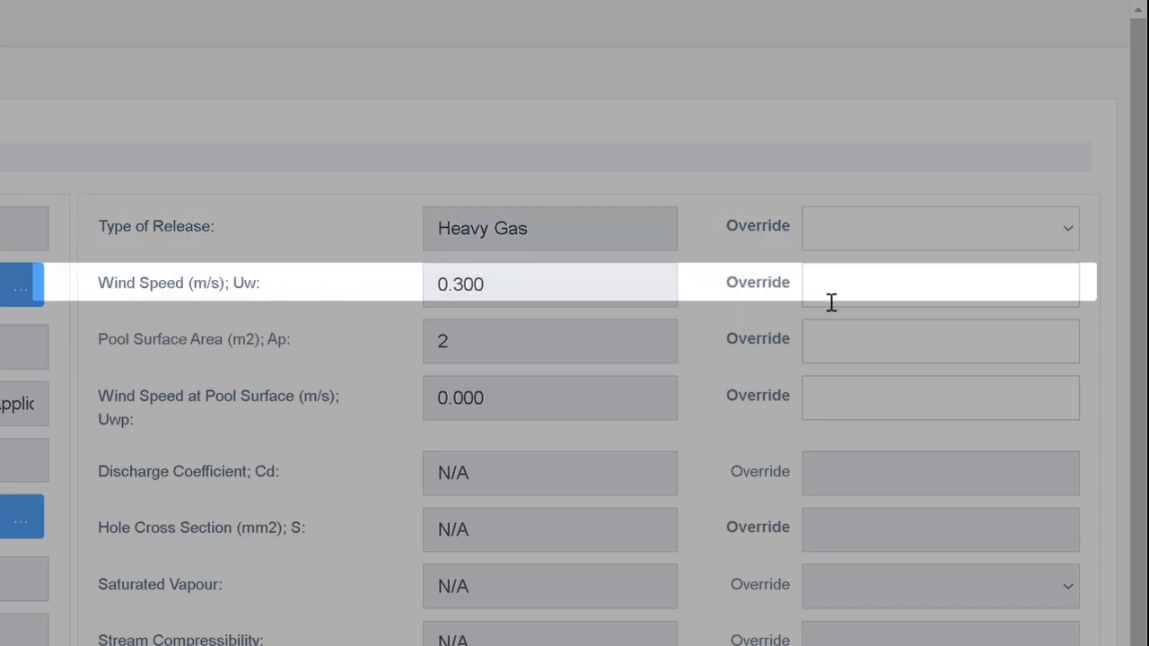
- Override the HAC's pool surface area with 3 m²
{"action": "left_click", "coordinate": [833, 350]}
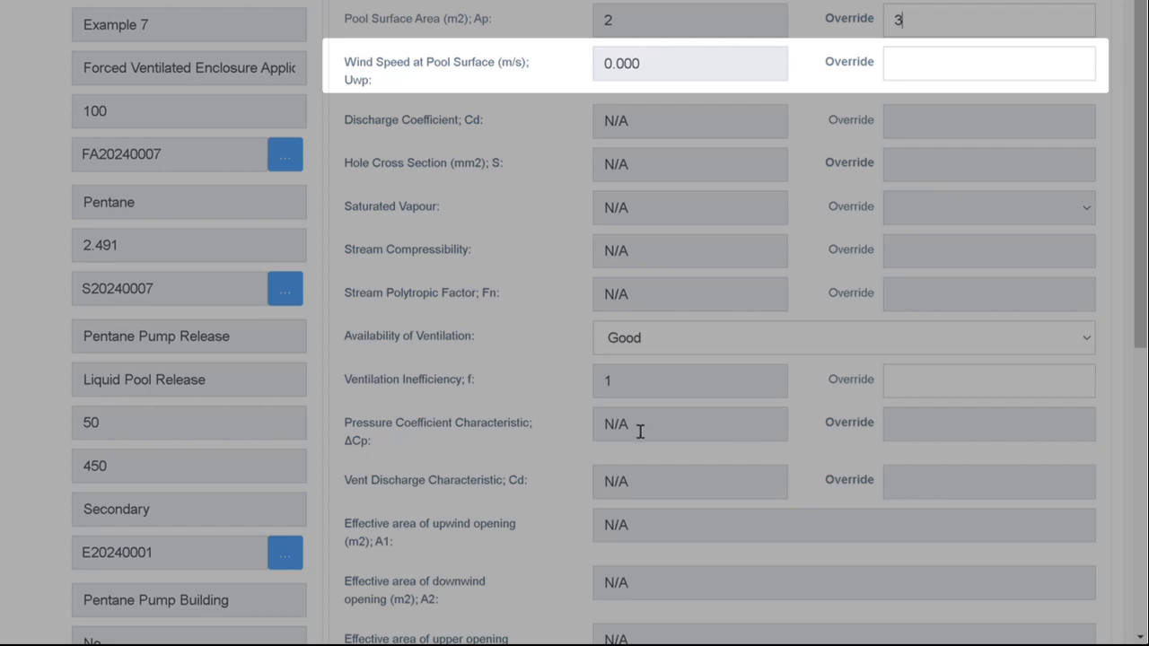
{"action": "scroll", "coordinate": [580, 443], "scroll_direction": "down", "scroll_amount": 5}
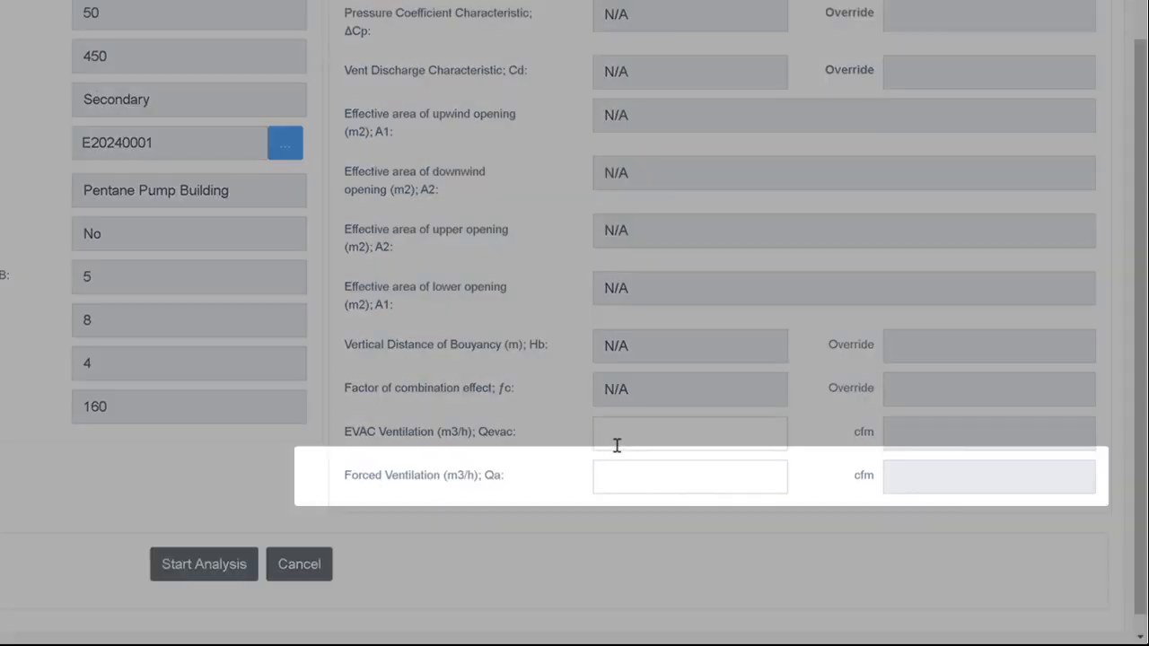
- Set the HAC's forced ventilation to 425 m³/h and its EVAC ventilation to 1700 m³/h
{"action": "left_click", "coordinate": [622, 486]}
{"action": "type", "text": "425"}
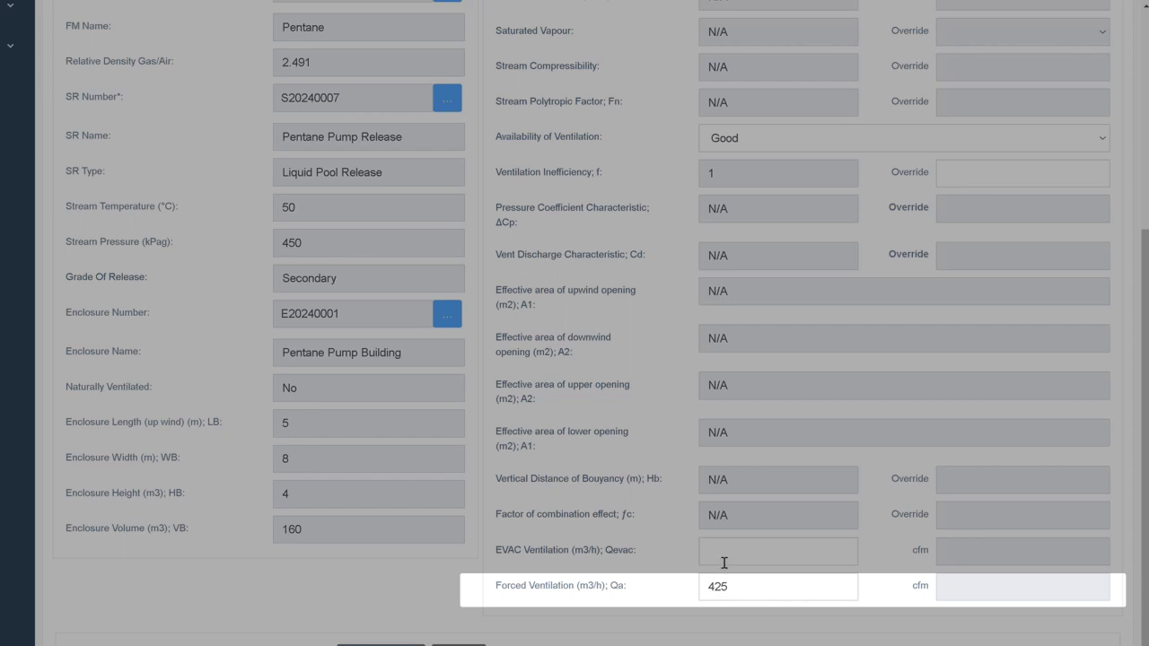
{"action": "left_click", "coordinate": [723, 559]}
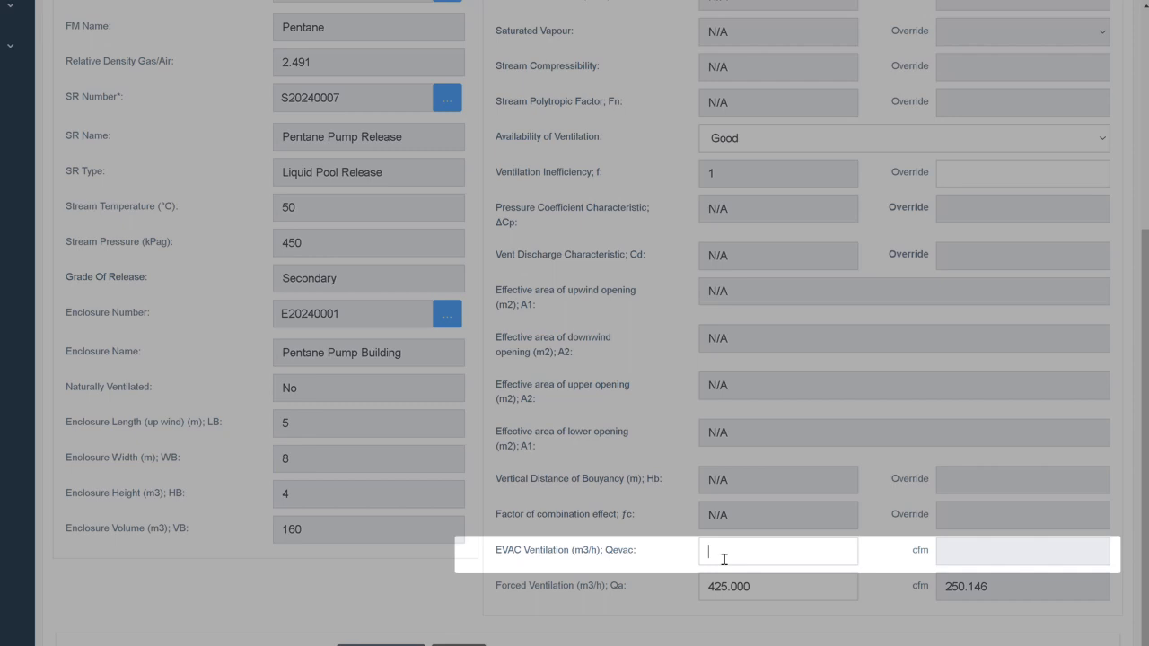
{"action": "type", "text": "1700"}
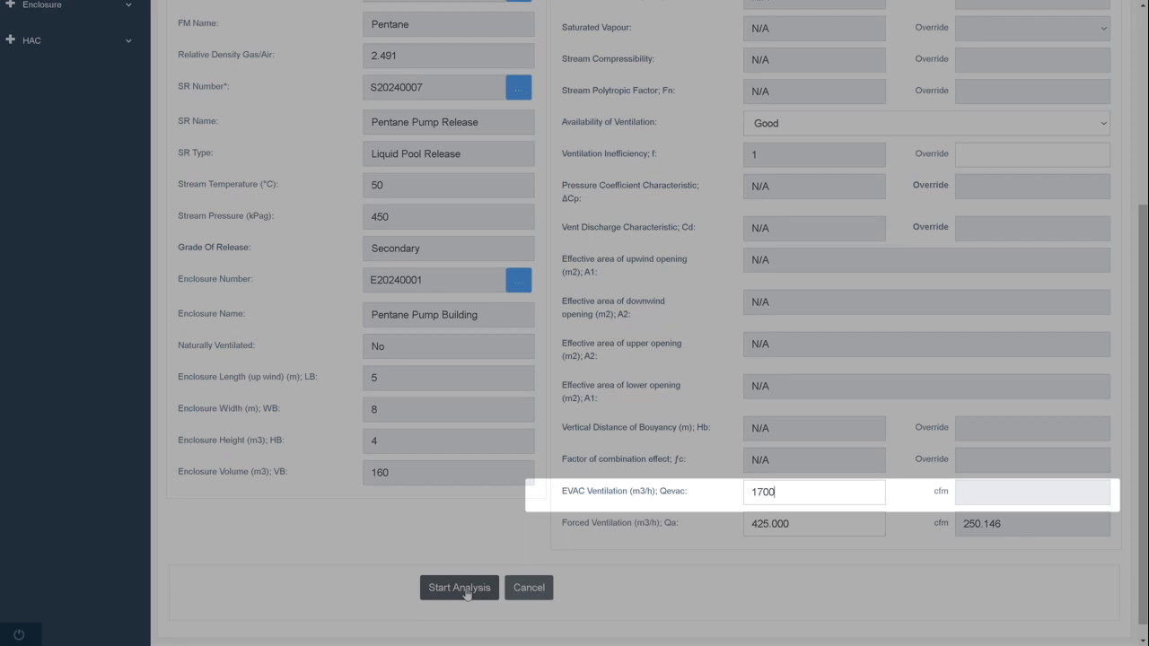
- Run the HAC analysis with the entered ventilation rates and view its output
{"action": "left_click", "coordinate": [467, 590]}
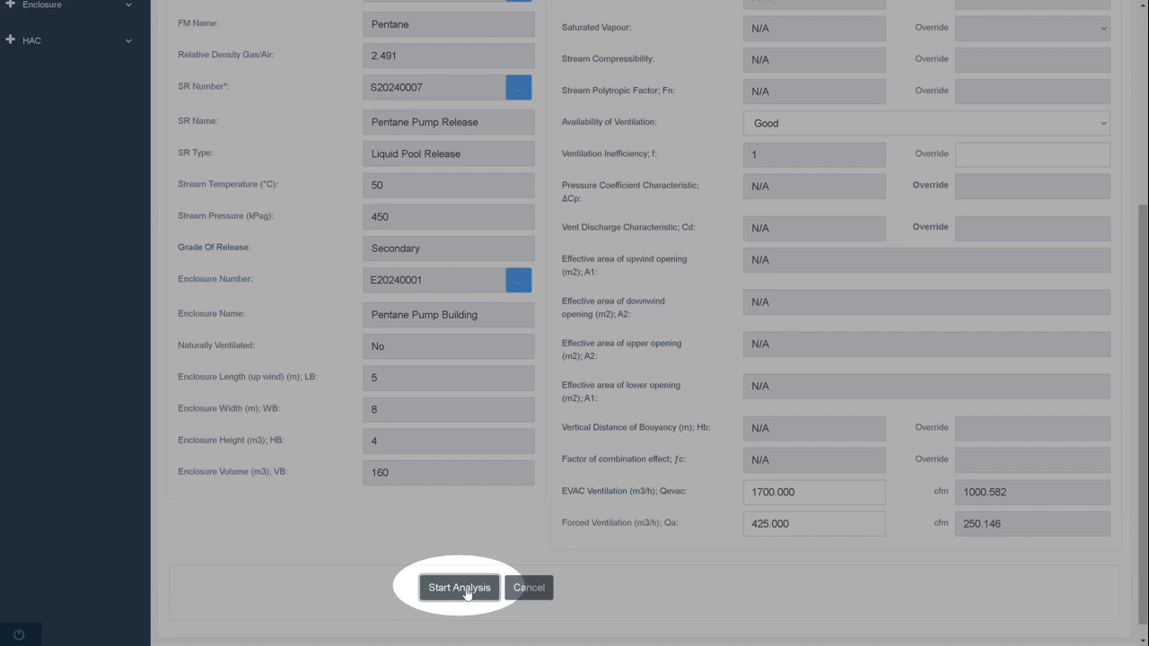
{"action": "left_click", "coordinate": [467, 592]}
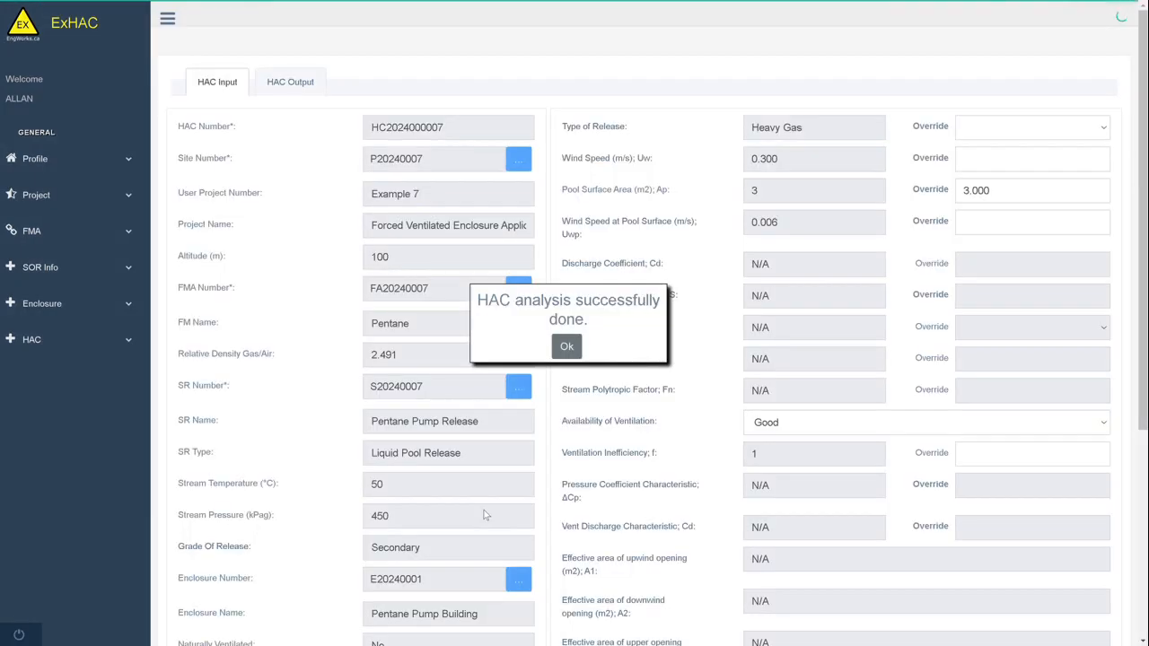
{"action": "left_click", "coordinate": [569, 348]}
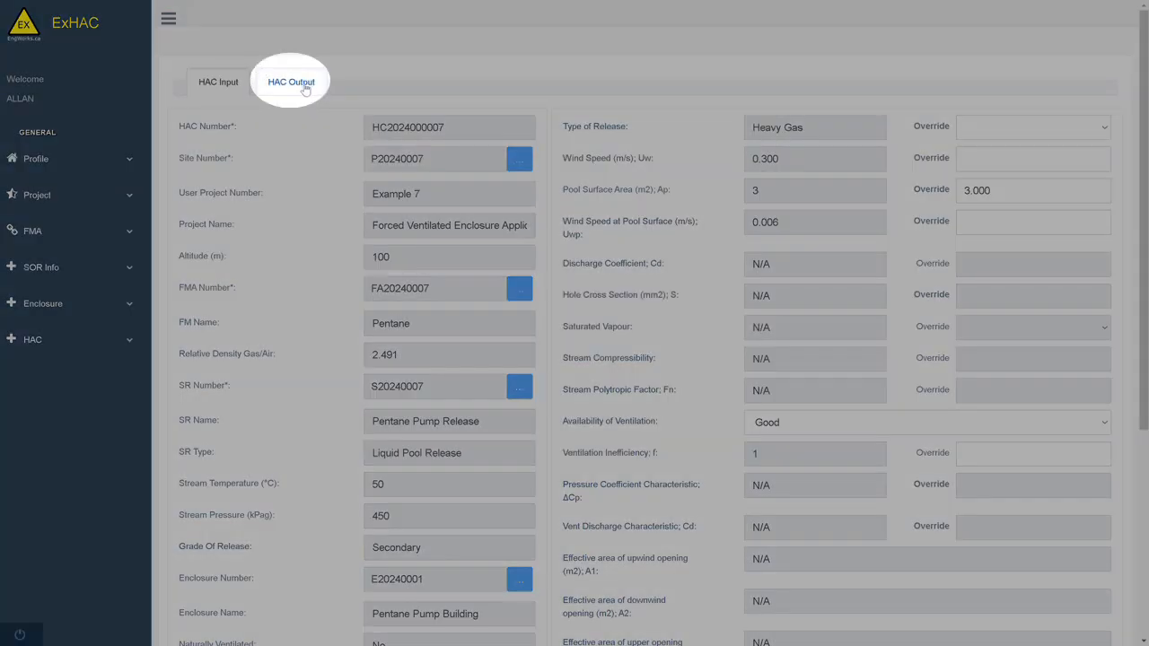
{"action": "left_click", "coordinate": [304, 88]}
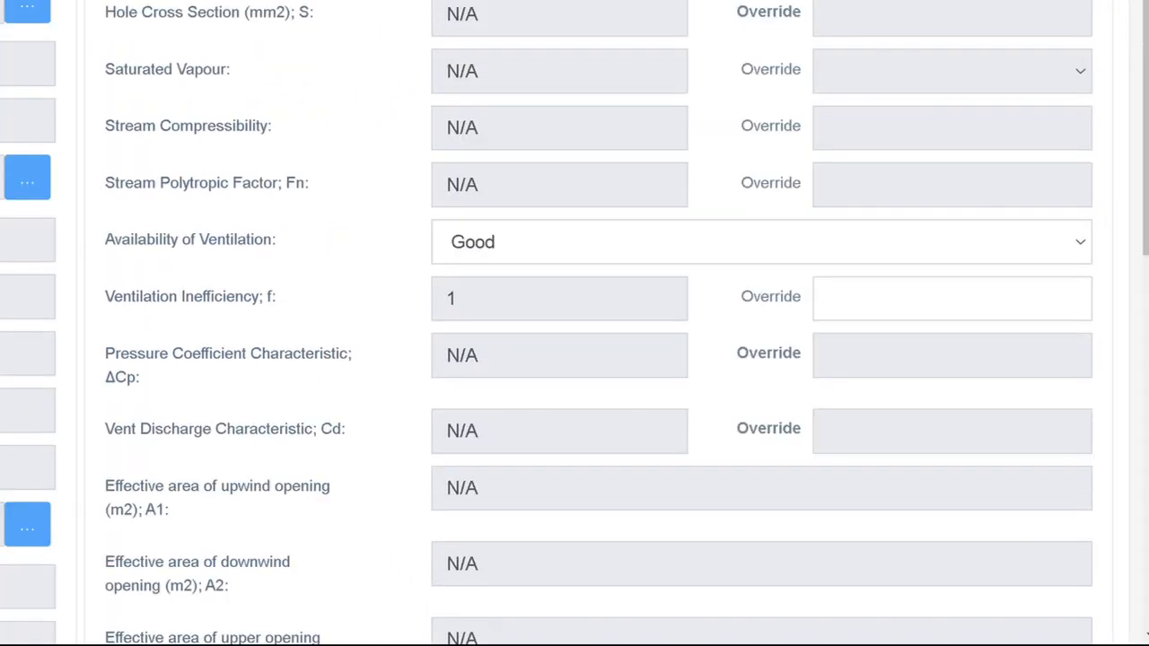
- Set the HAC's forced ventilation to 850 m³/h and rerun the analysis
{"action": "scroll", "coordinate": [574, 324], "scroll_direction": "down", "scroll_amount": 6}
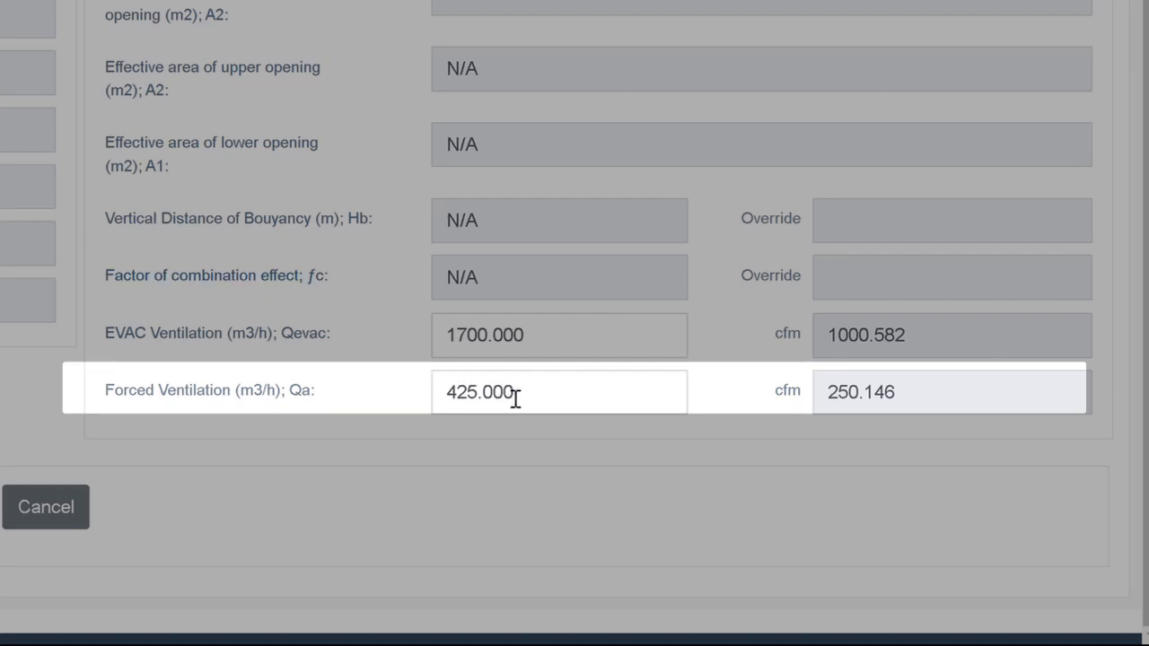
{"action": "left_click_drag", "start_coordinate": [543, 403], "coordinate": [423, 397]}
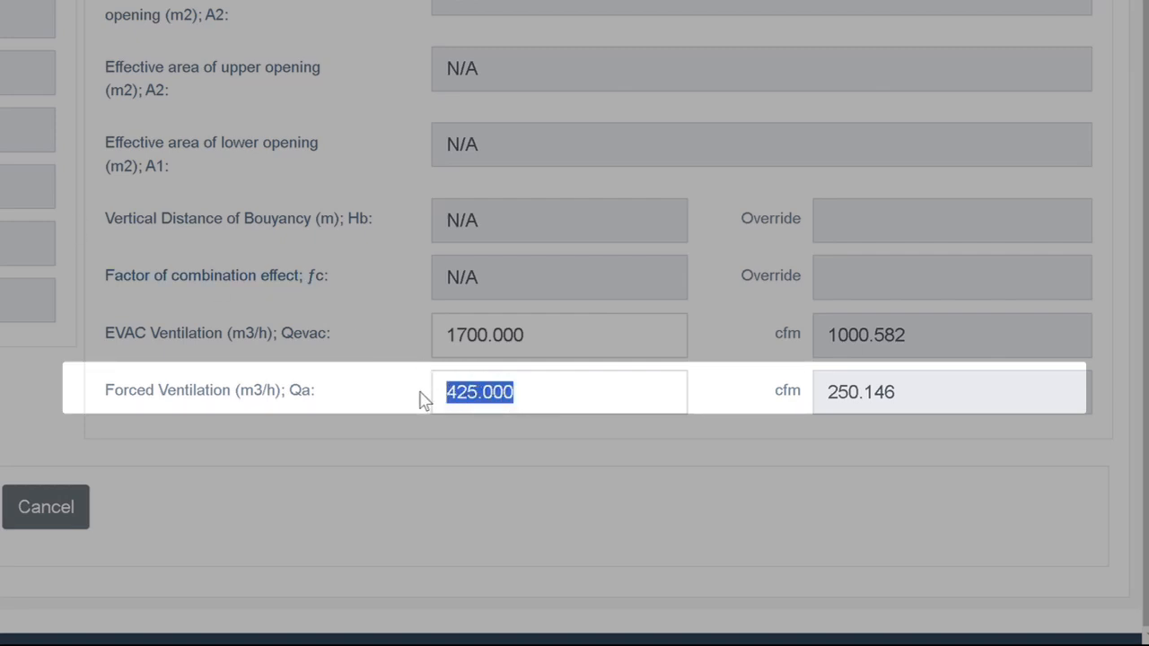
{"action": "type", "text": "850"}
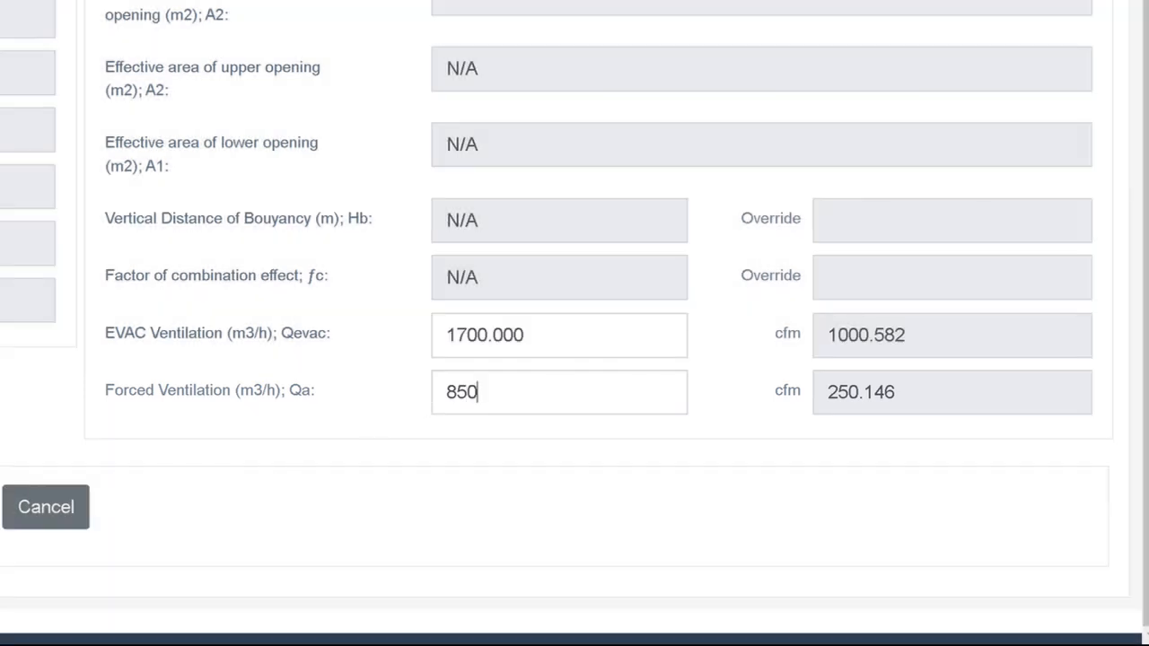
{"action": "key", "text": "Tab"}
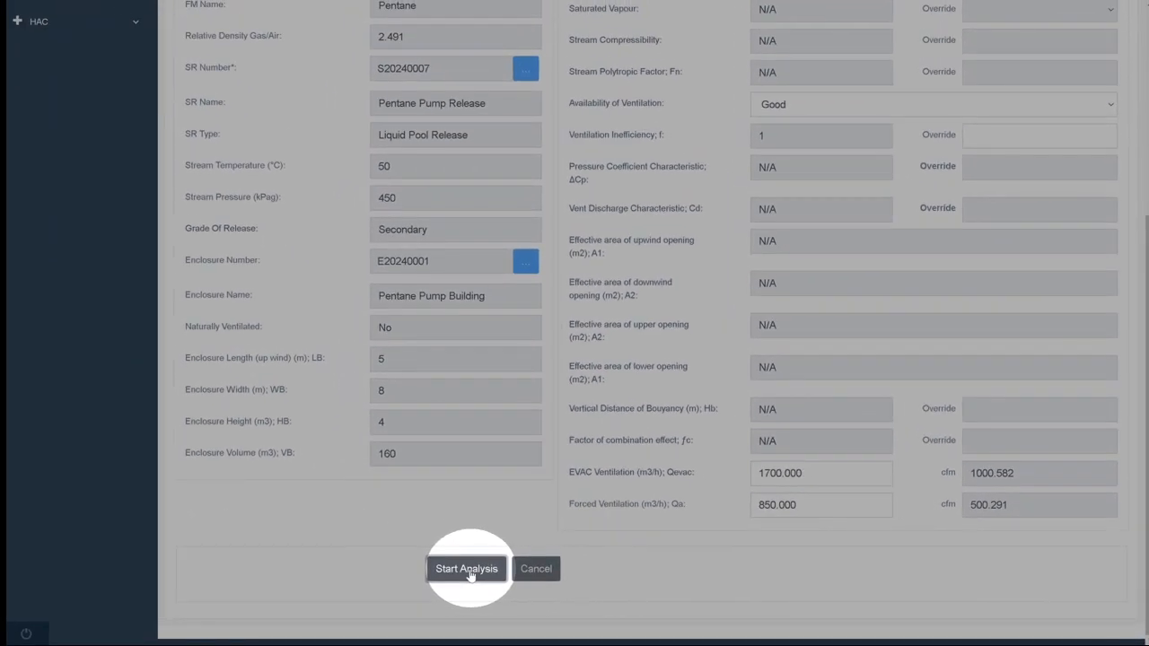
{"action": "left_click", "coordinate": [466, 569]}
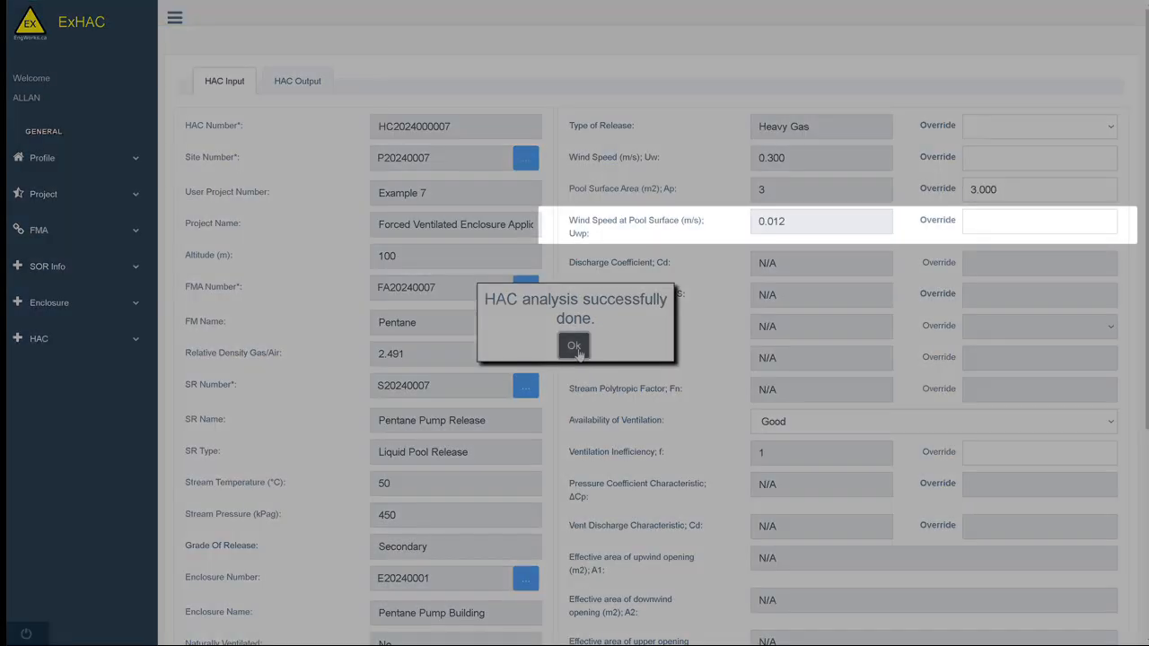
{"action": "left_click", "coordinate": [574, 345]}
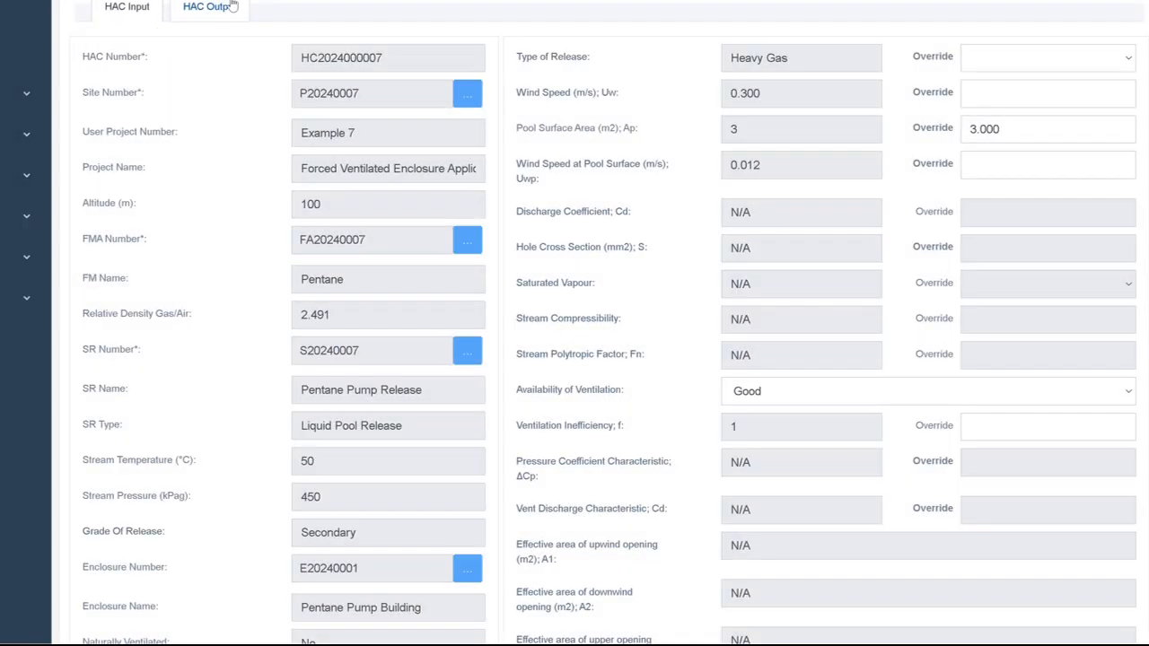
- Review the updated HAC output, including both charts and the calculated values, and save the analysis
{"action": "left_click", "coordinate": [228, 9]}
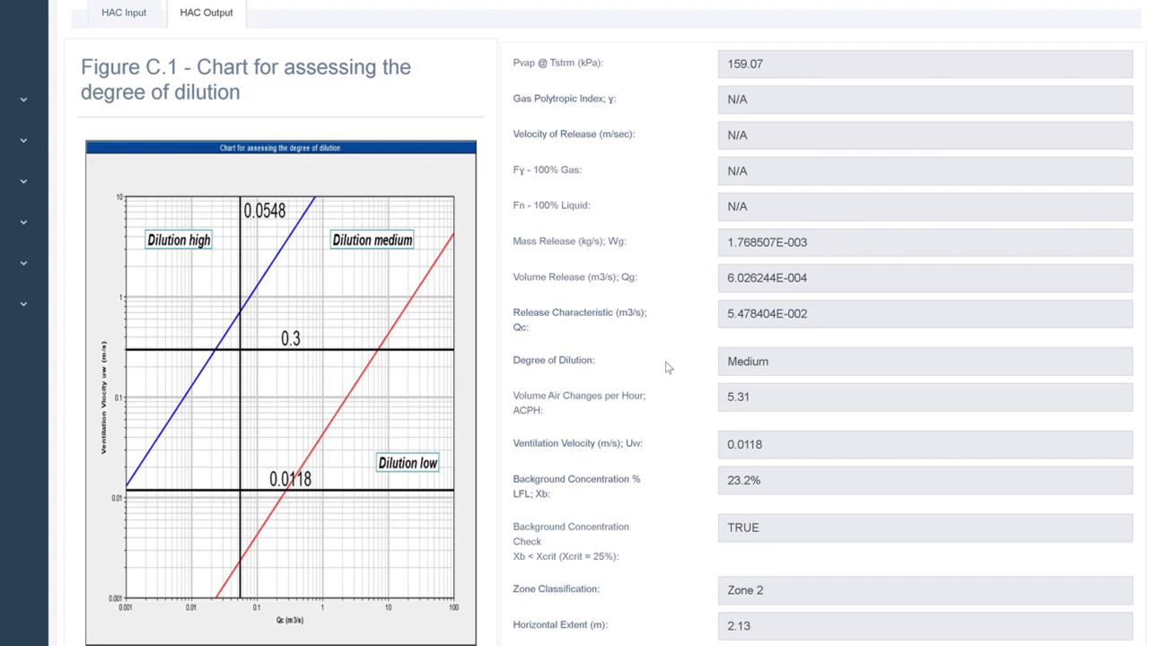
{"action": "scroll", "coordinate": [667, 367], "scroll_direction": "down", "scroll_amount": 6}
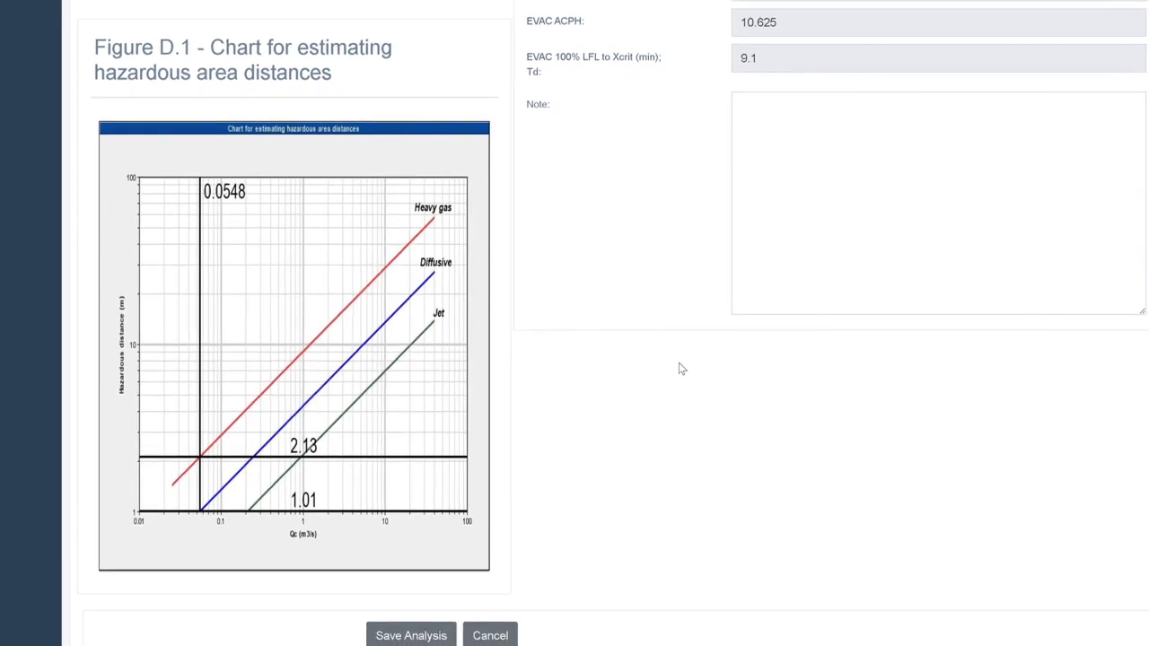
{"action": "scroll", "coordinate": [679, 369], "scroll_direction": "up", "scroll_amount": 1}
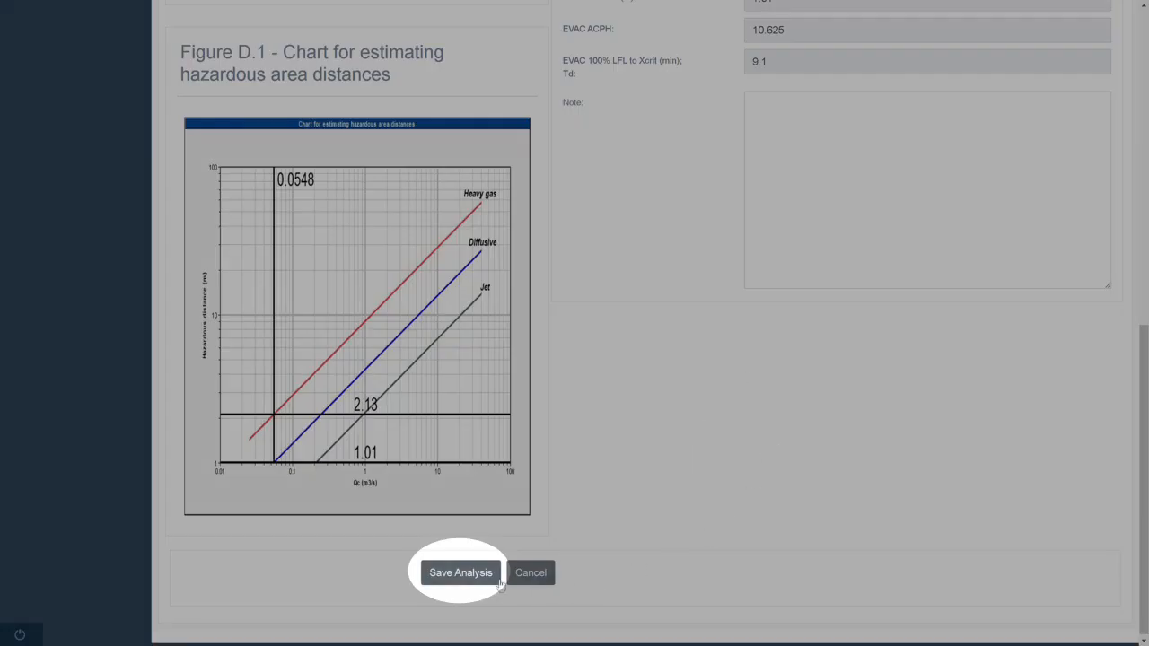
{"action": "left_click", "coordinate": [460, 576]}
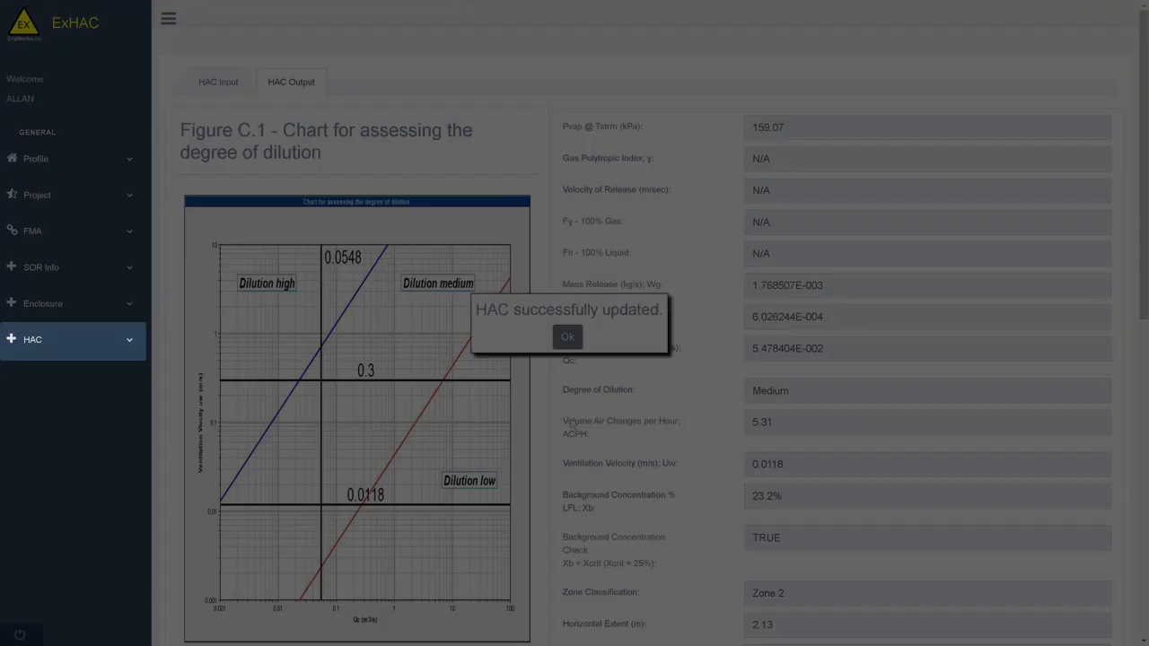
{"action": "left_click", "coordinate": [567, 339]}
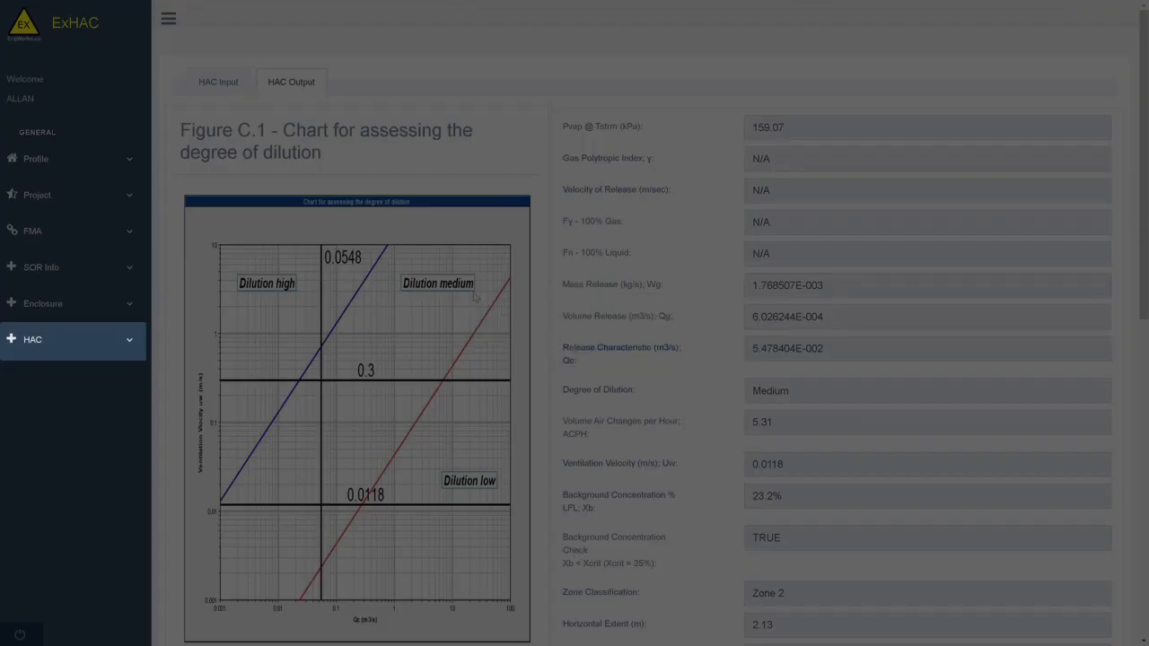
- Create a report from the HAC analysis of the Forced Ventilated Enclosure Application
{"action": "left_click", "coordinate": [52, 349]}
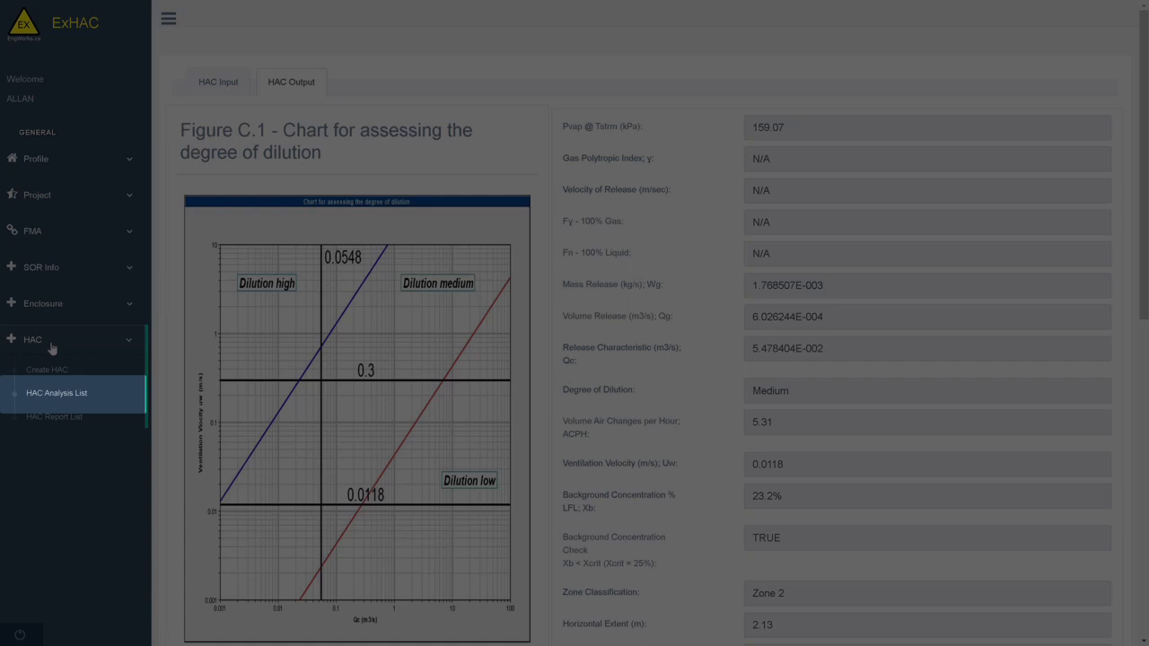
{"action": "left_click", "coordinate": [56, 395]}
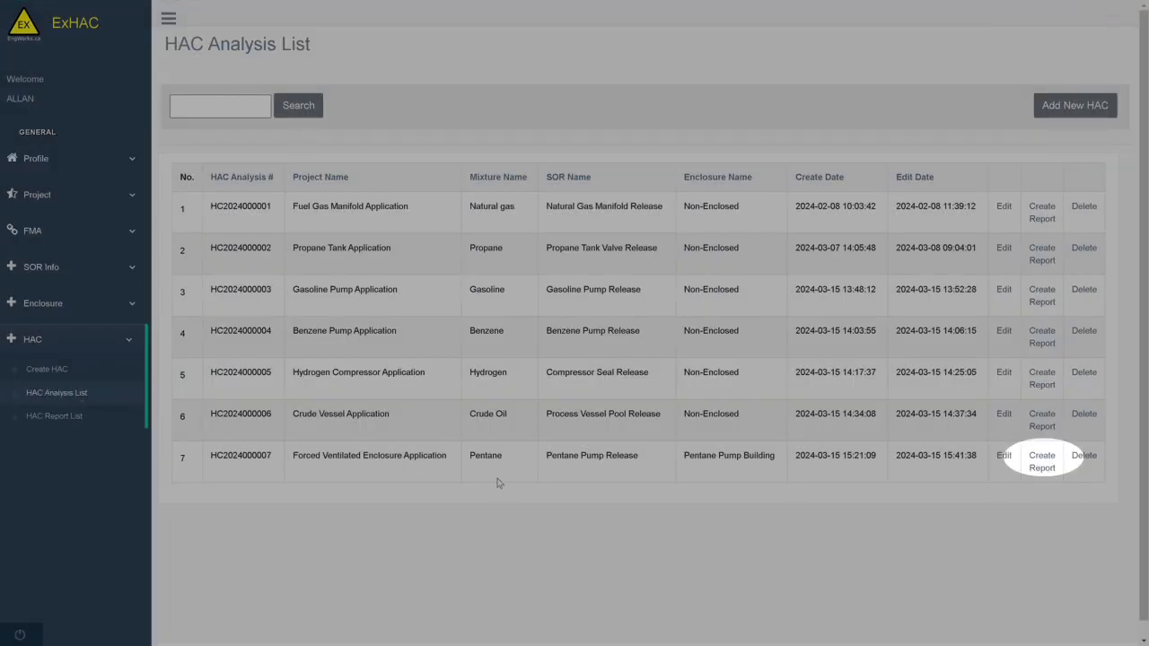
{"action": "left_click", "coordinate": [1044, 461]}
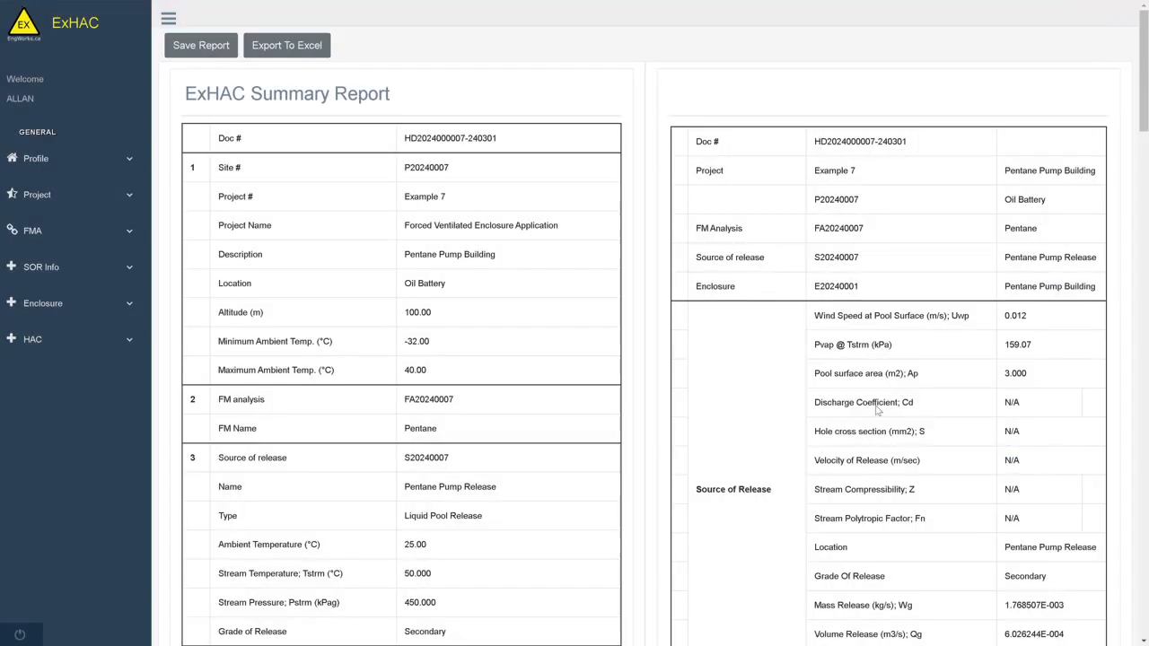
- Review the summary report, charts and flammable substance data sheet, and save the report
{"action": "scroll", "coordinate": [578, 324], "scroll_direction": "down", "scroll_amount": 5}
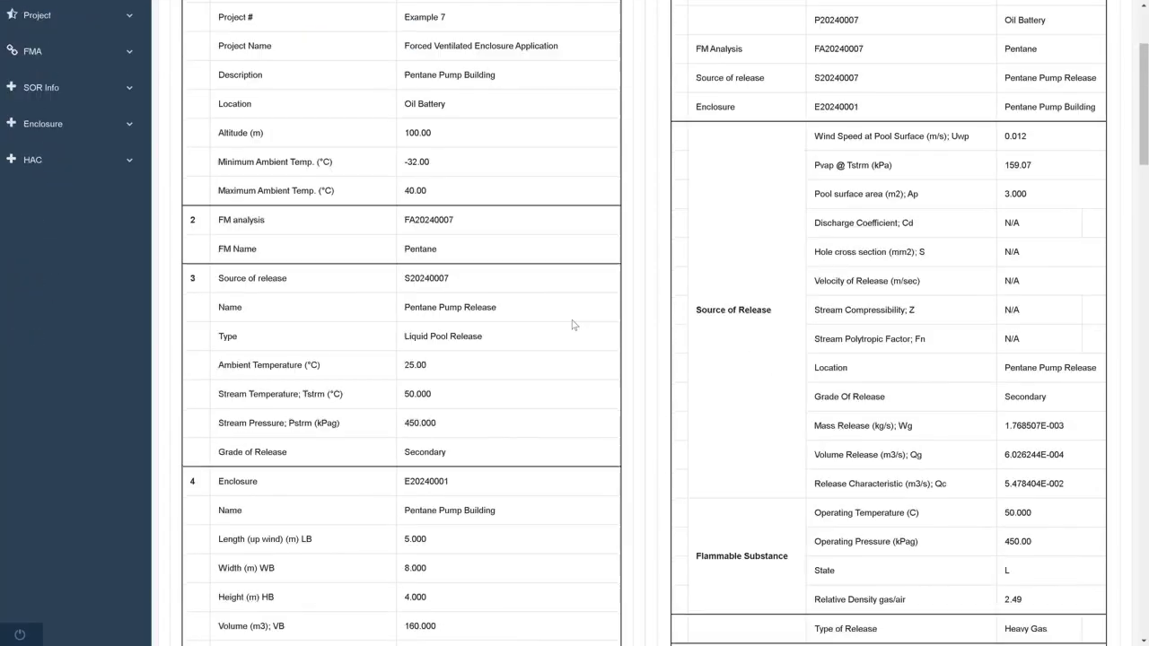
{"action": "scroll", "coordinate": [575, 325], "scroll_direction": "down", "scroll_amount": 12}
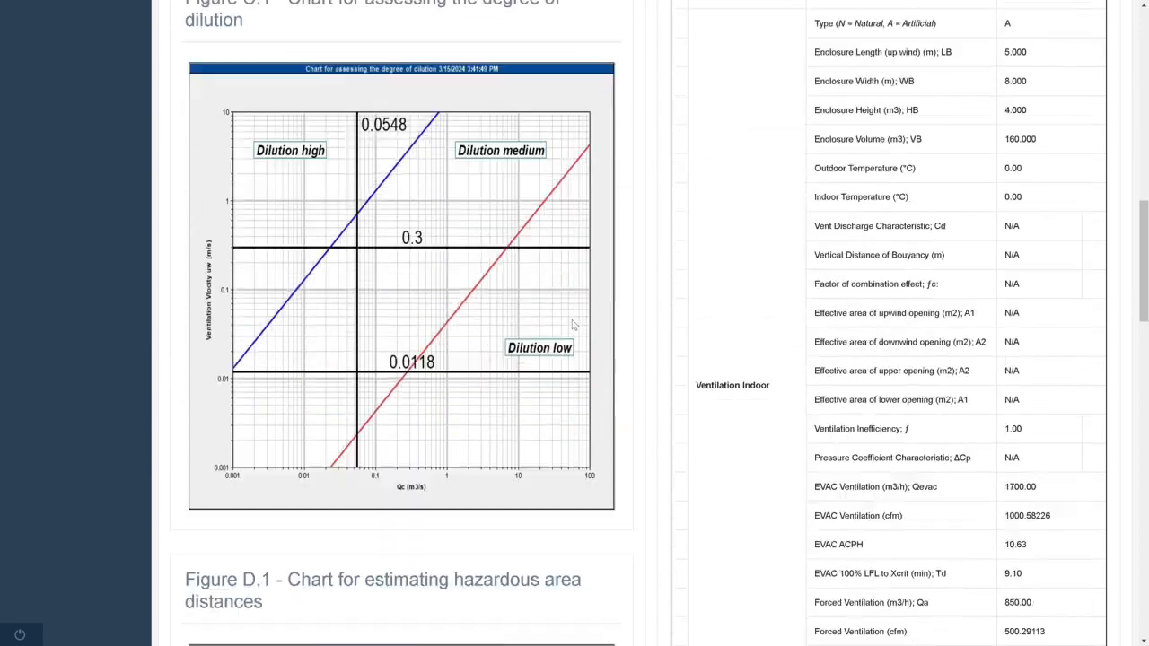
{"action": "scroll", "coordinate": [573, 325], "scroll_direction": "down", "scroll_amount": 10}
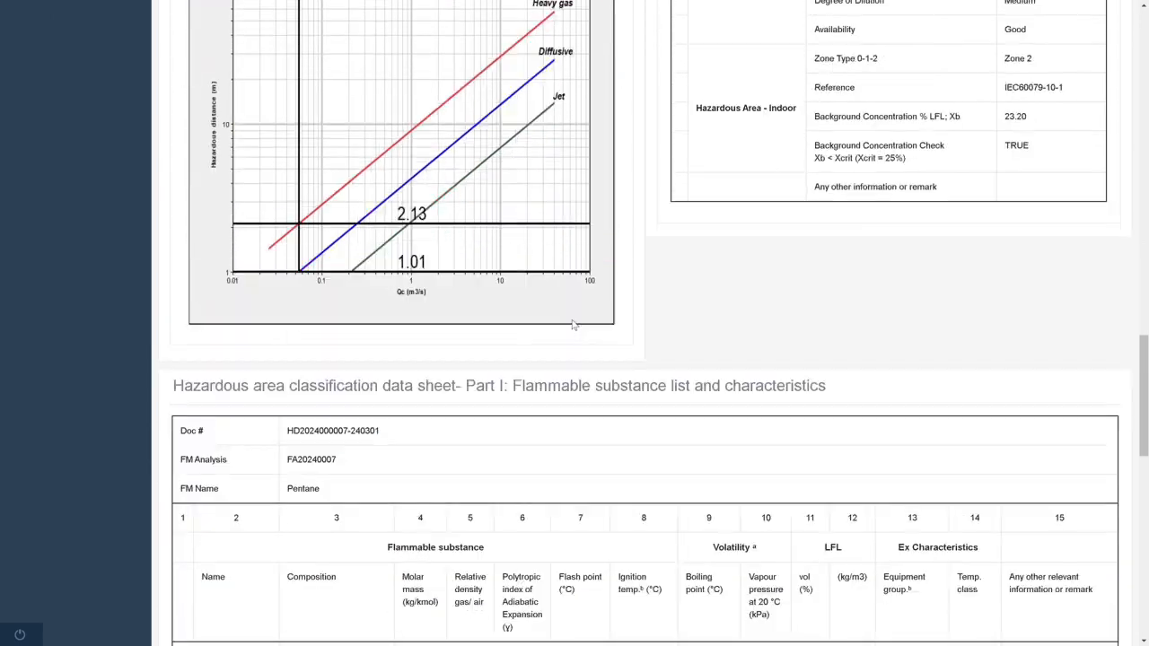
{"action": "scroll", "coordinate": [574, 325], "scroll_direction": "down", "scroll_amount": 1}
{"action": "scroll", "coordinate": [575, 325], "scroll_direction": "up", "scroll_amount": 5}
{"action": "scroll", "coordinate": [575, 324], "scroll_direction": "up", "scroll_amount": 15}
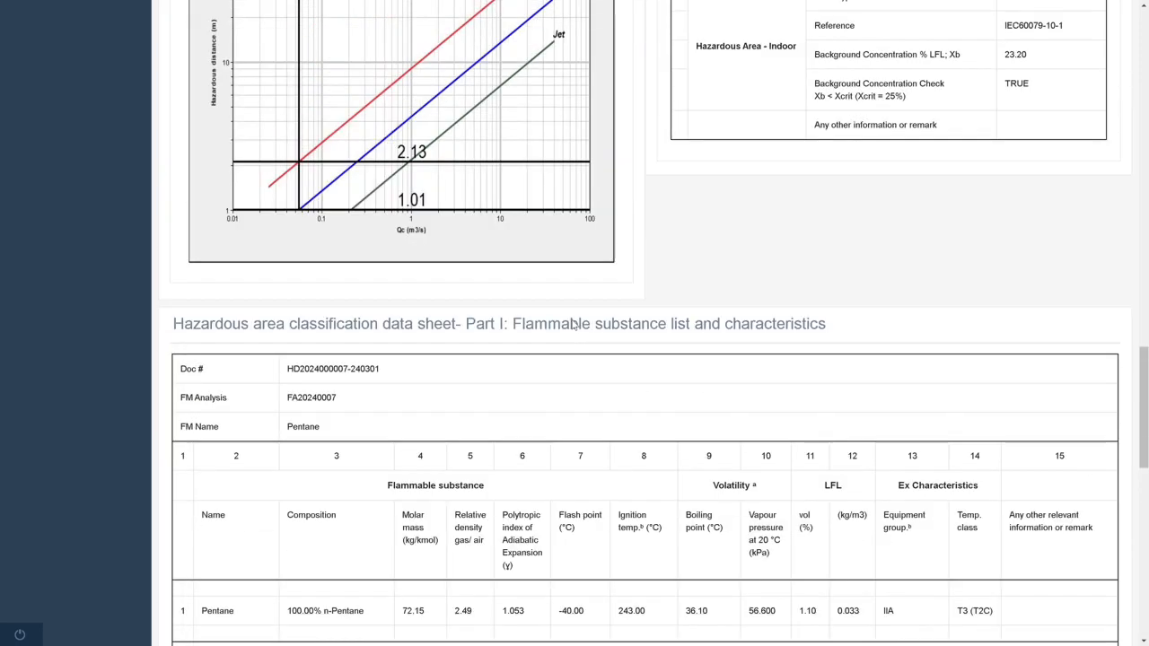
{"action": "scroll", "coordinate": [575, 324], "scroll_direction": "up", "scroll_amount": 10}
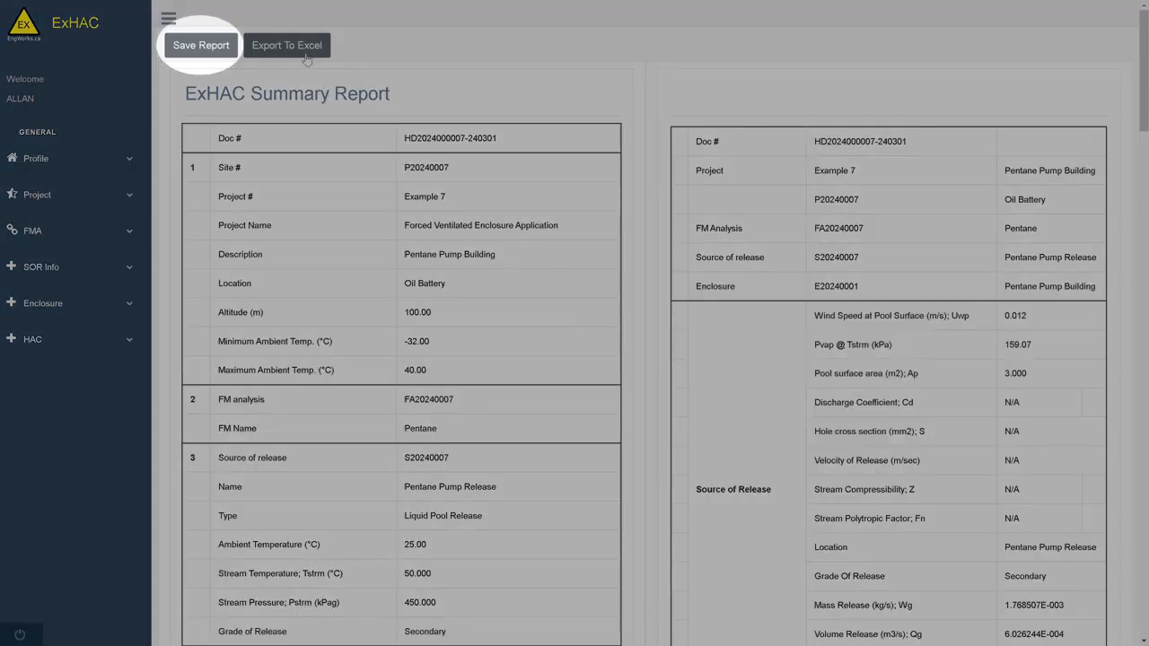
{"action": "left_click", "coordinate": [201, 45]}
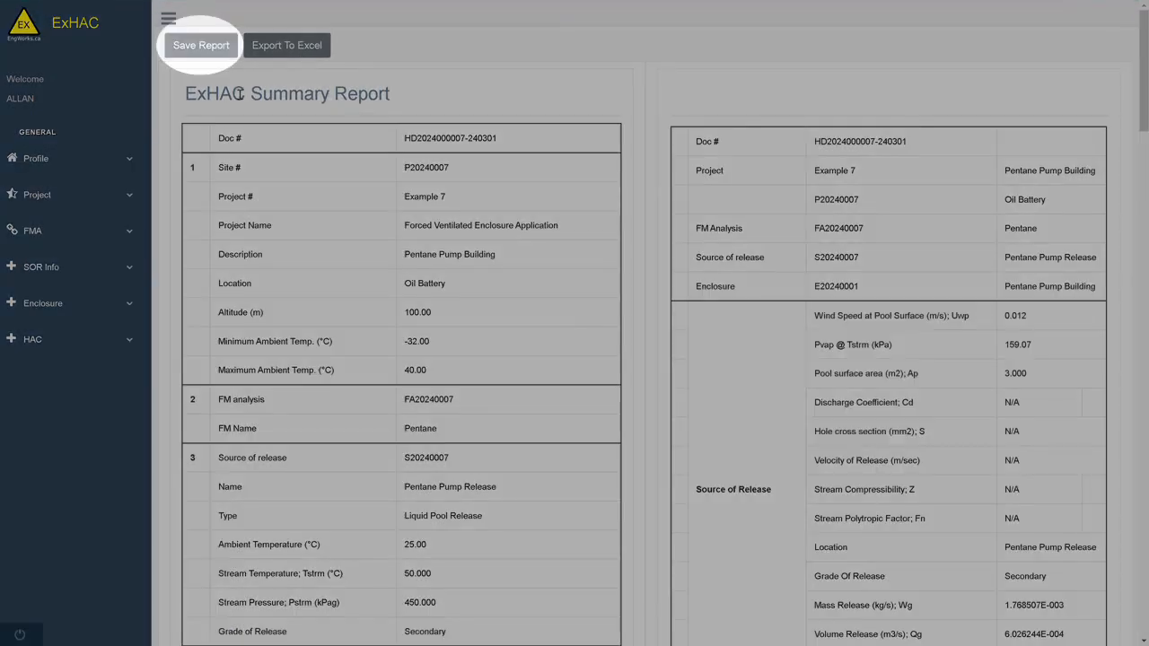